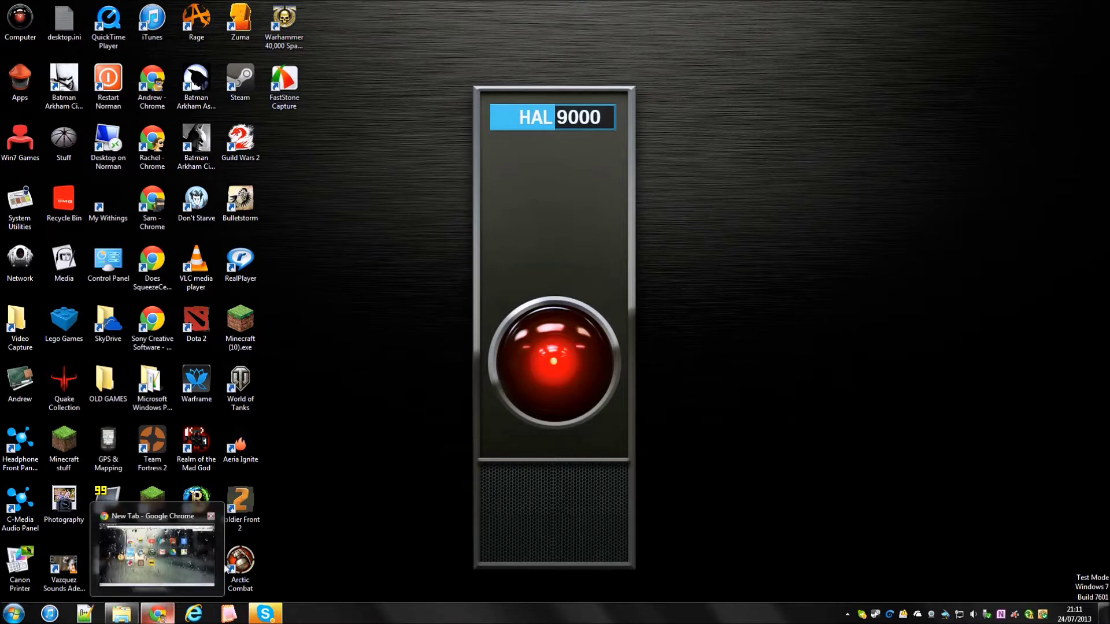
Step: Clear the desktop selection and restore Chrome full-screen on its New Tab page
{"action": "left_click_drag", "start_coordinate": [421, 489], "coordinate": [111, 572]}
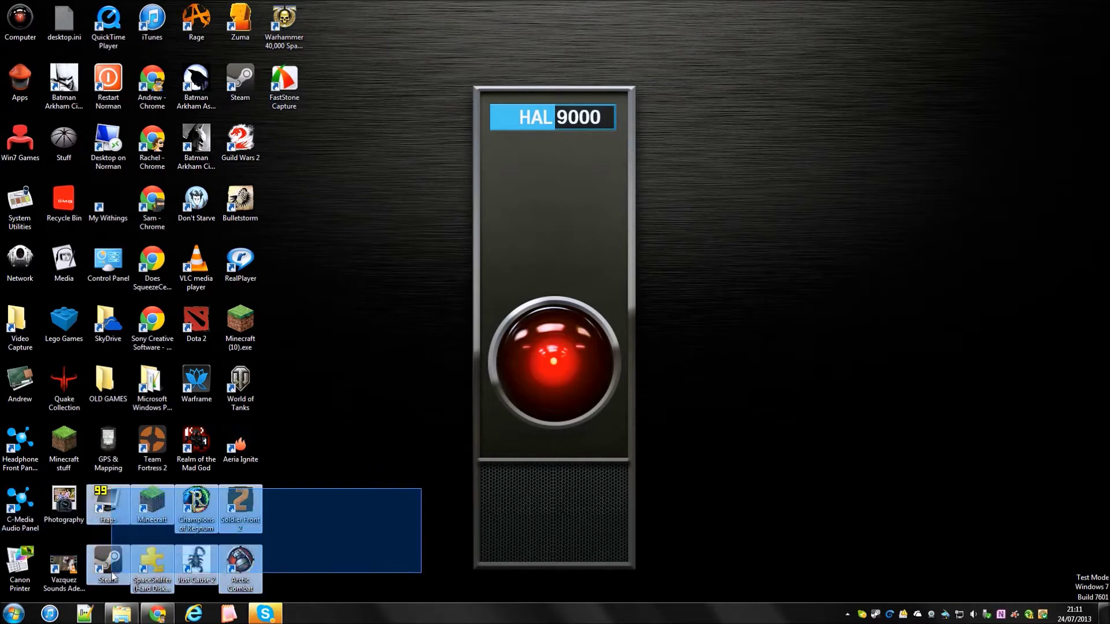
{"action": "left_click", "coordinate": [365, 494]}
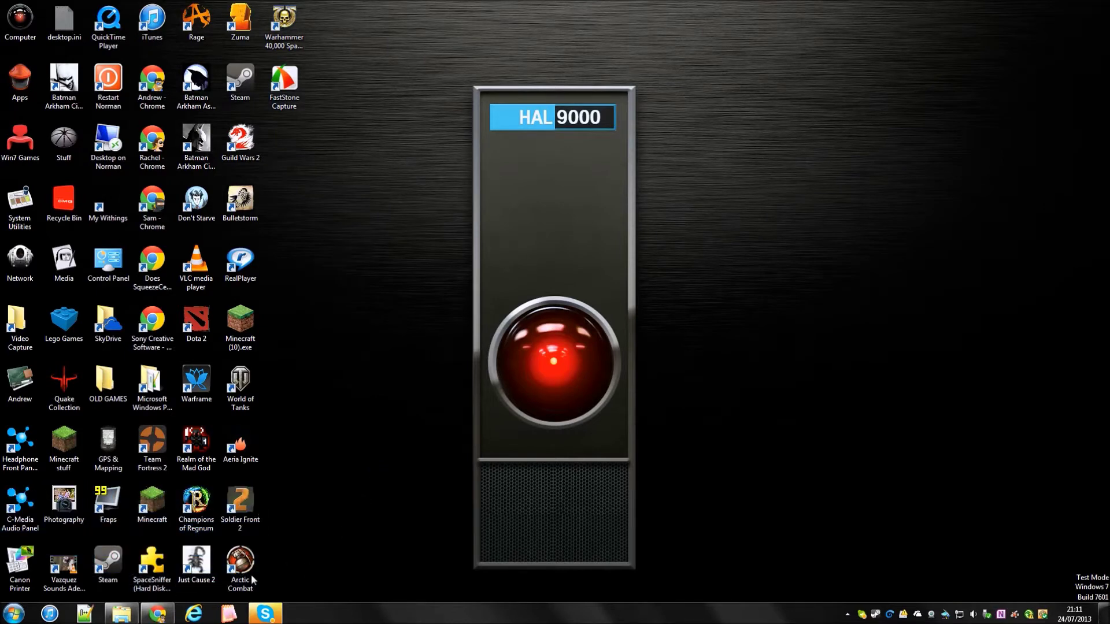
{"action": "left_click_drag", "start_coordinate": [317, 597], "coordinate": [87, 424]}
{"action": "left_click", "coordinate": [364, 495]}
{"action": "left_click", "coordinate": [157, 614]}
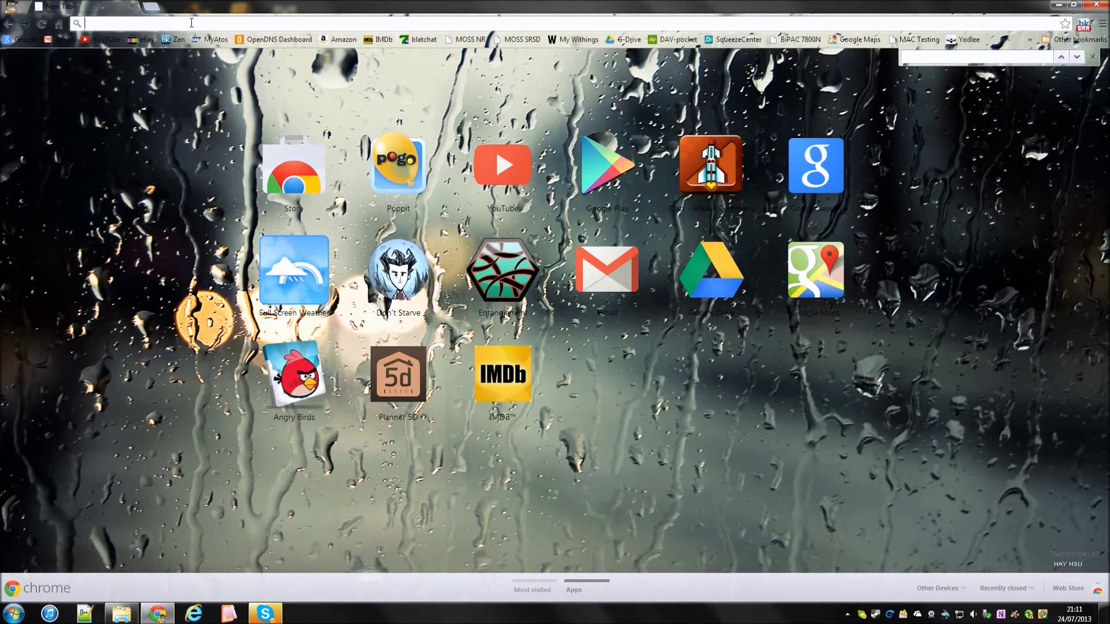
{"action": "type", "text": "jsut "}
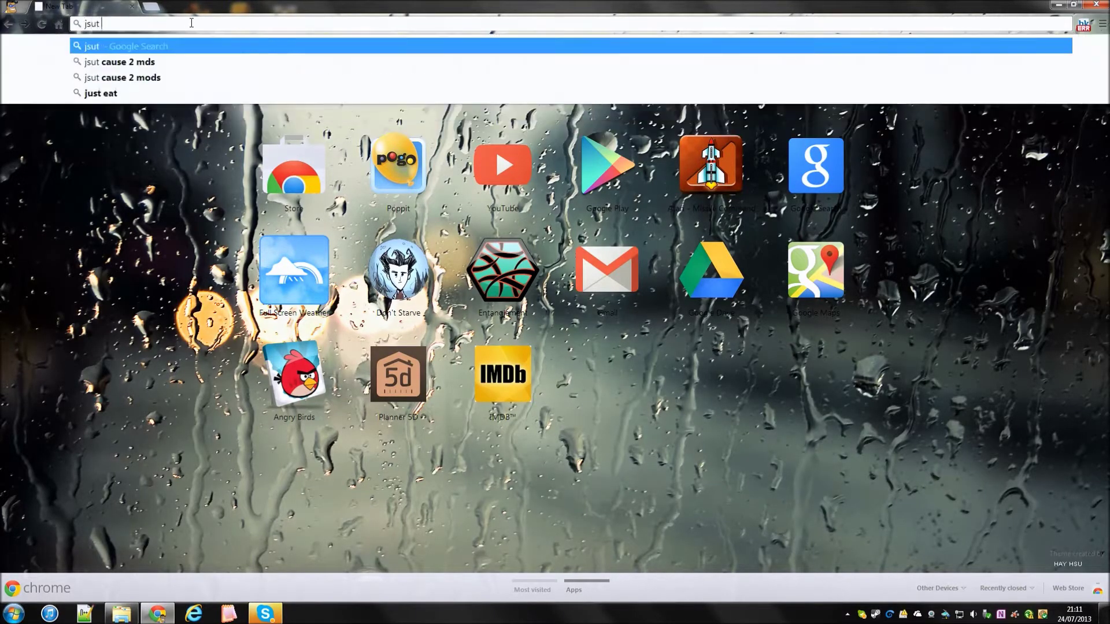
{"action": "type", "text": "cause 2 mods"}
Step: Search Google for 'just cause 2 mods' and open the justcause2mods.com result
{"action": "key", "text": "Return"}
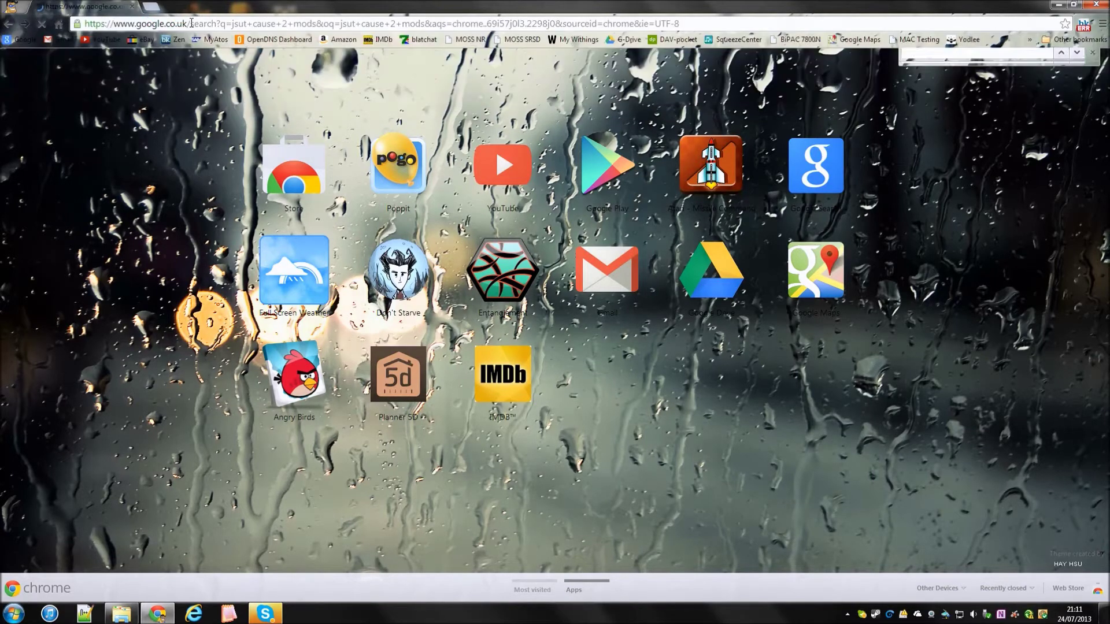
{"action": "left_click", "coordinate": [112, 238]}
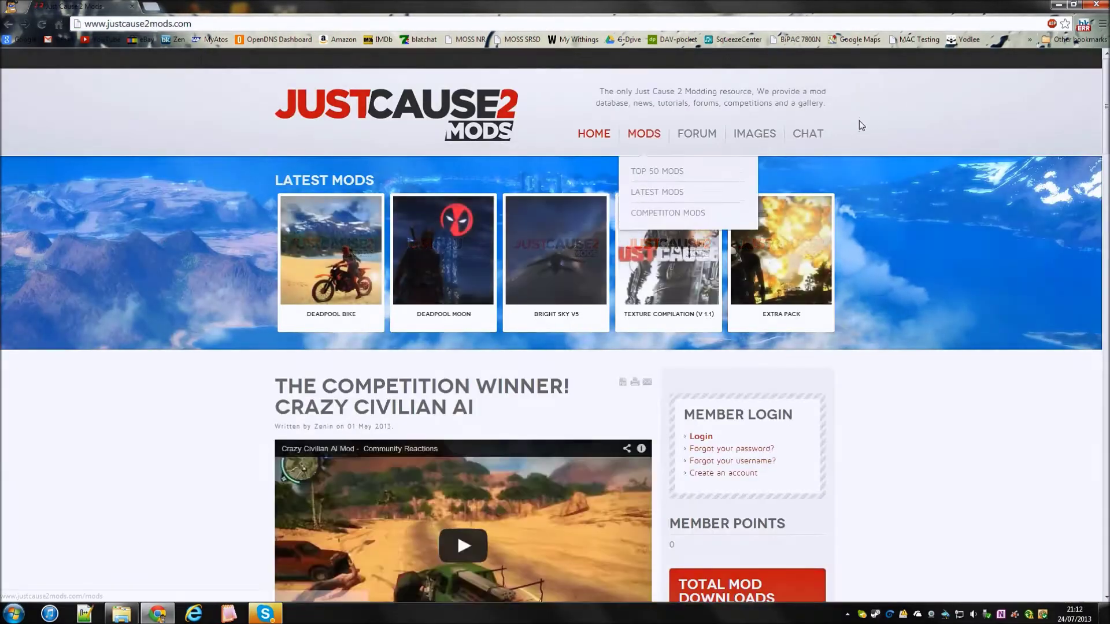
{"action": "scroll", "coordinate": [867, 260], "scroll_direction": "down", "scroll_amount": 2}
Step: Log in to justcause2mods.com with Remember Me ticked and the CAPTCHA words entered
{"action": "left_click", "coordinate": [702, 320]}
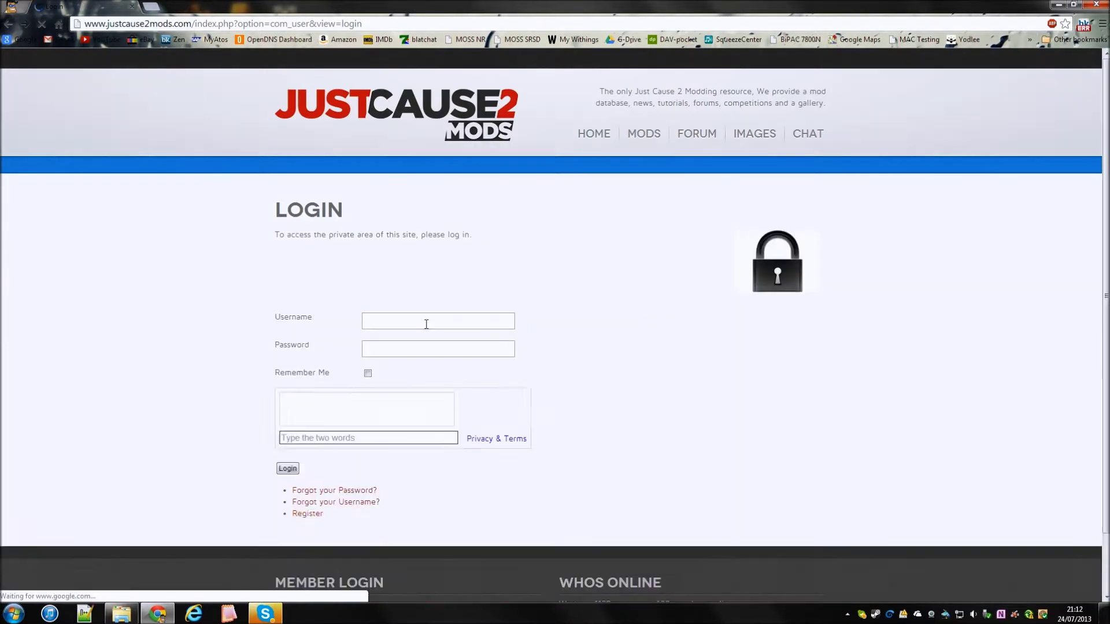
{"action": "left_click", "coordinate": [367, 374]}
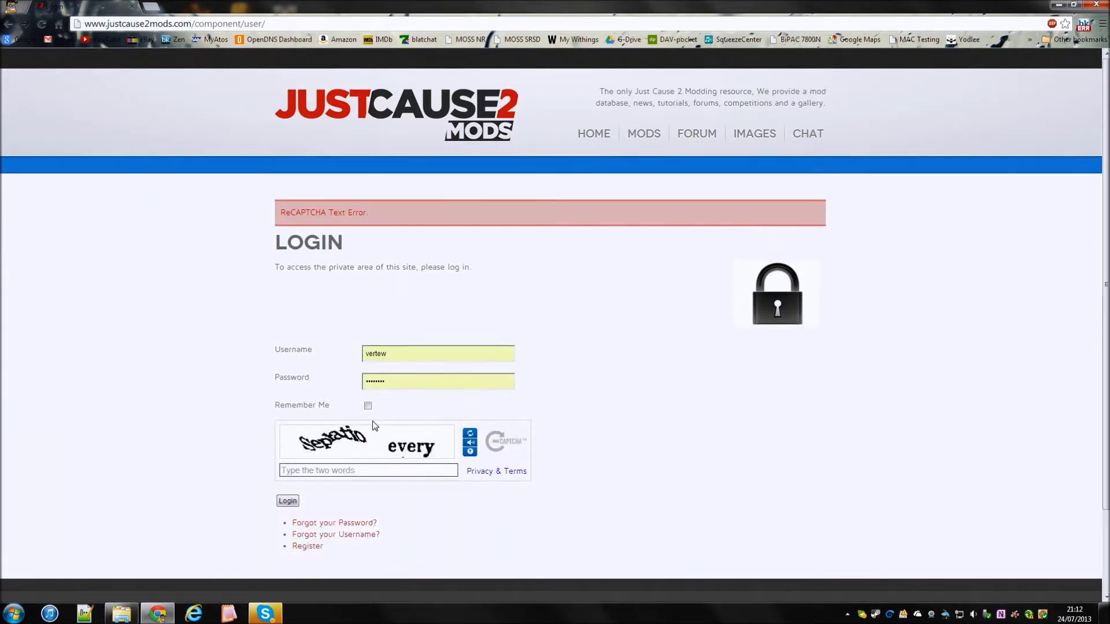
{"action": "left_click", "coordinate": [345, 471]}
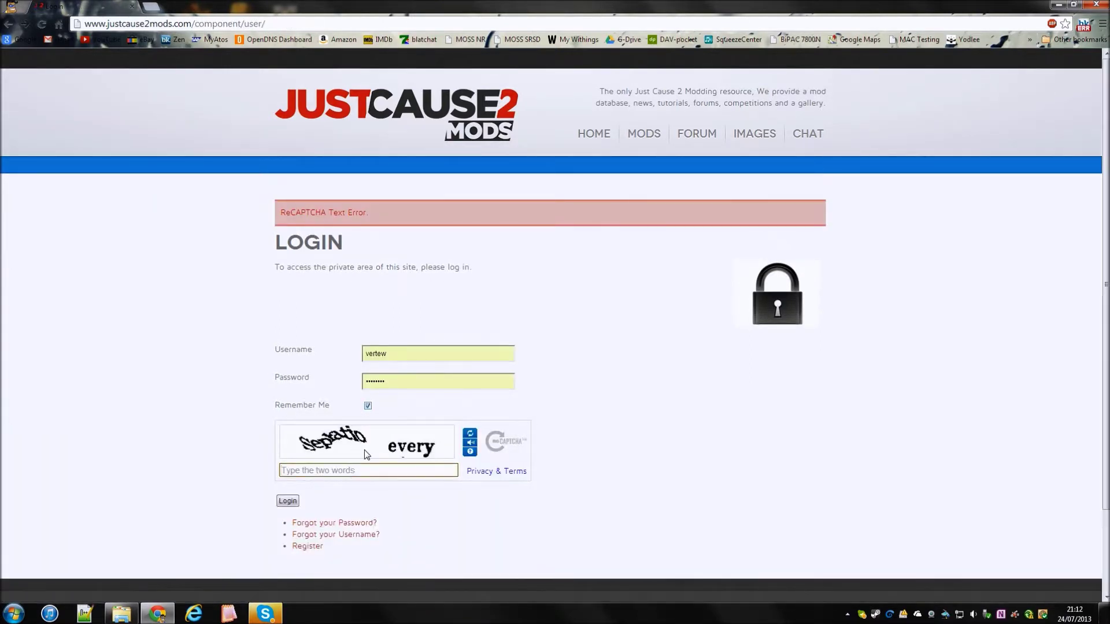
{"action": "type", "text": "sep"}
{"action": "type", "text": "ratio every"}
{"action": "left_click", "coordinate": [289, 501]}
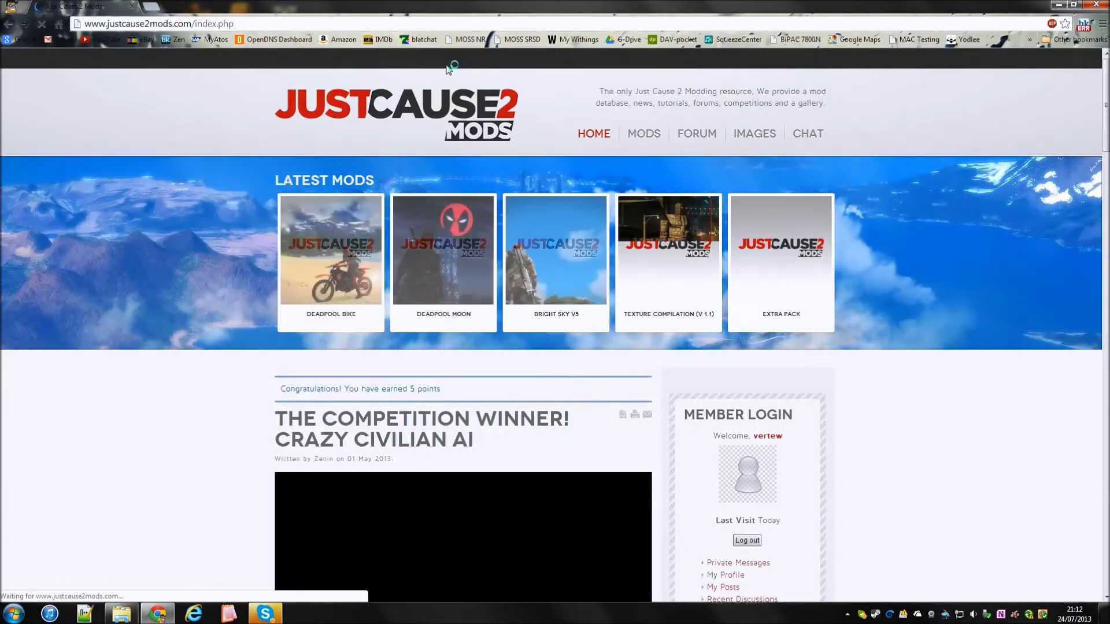
Step: Browse MODS > Vehicles > Boats and download A Extremly Fast Motorboat
{"action": "left_click", "coordinate": [641, 134]}
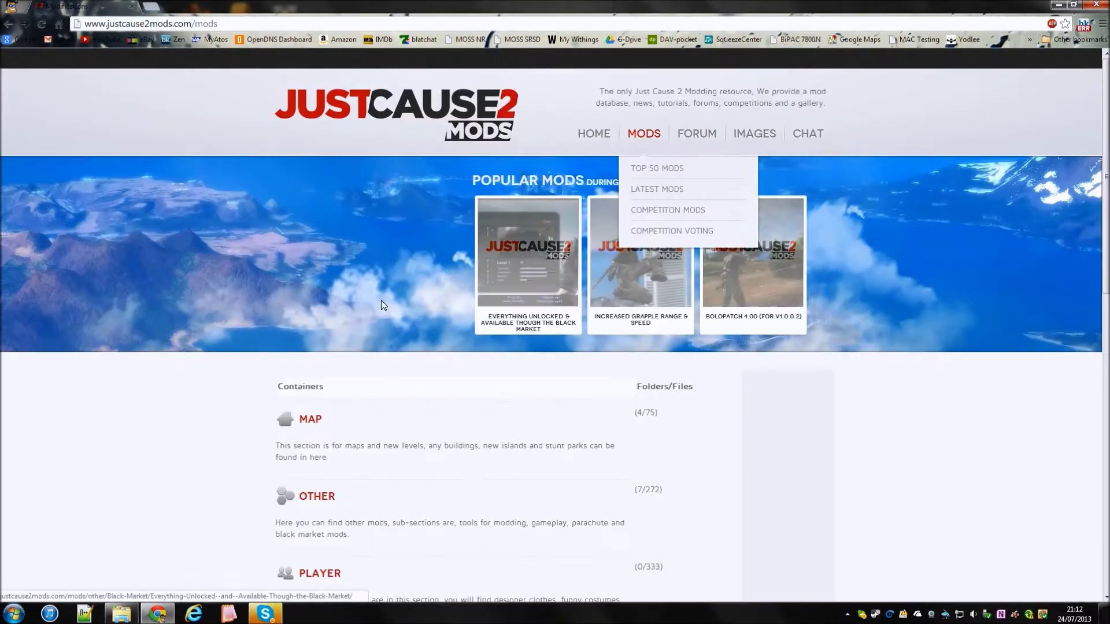
{"action": "scroll", "coordinate": [367, 478], "scroll_direction": "down", "scroll_amount": 1}
{"action": "scroll", "coordinate": [366, 478], "scroll_direction": "down", "scroll_amount": 1}
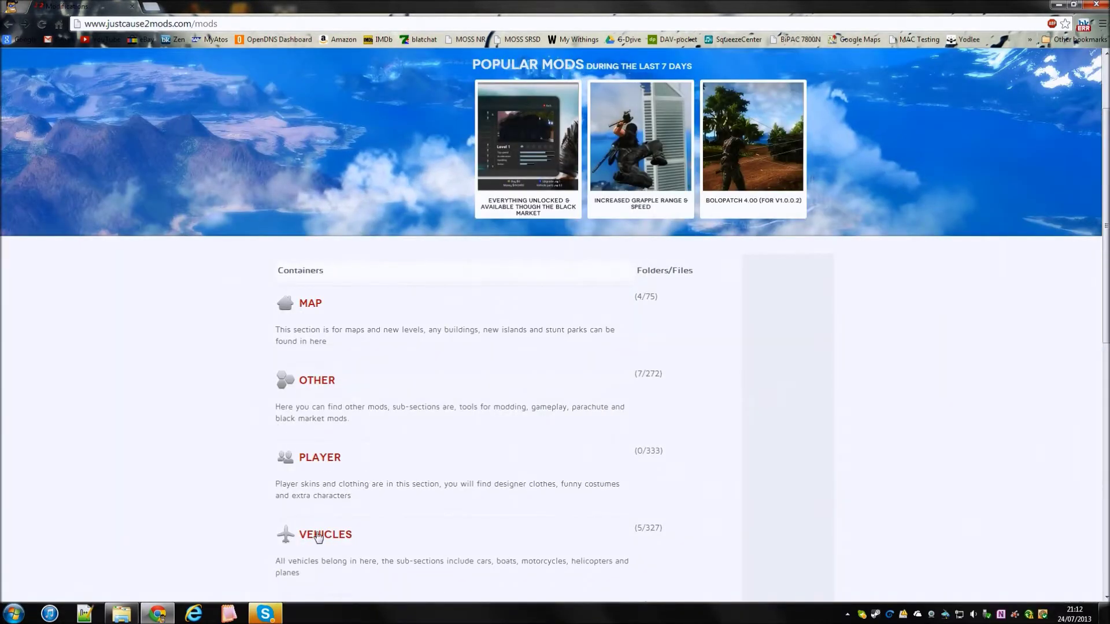
{"action": "left_click", "coordinate": [319, 457]}
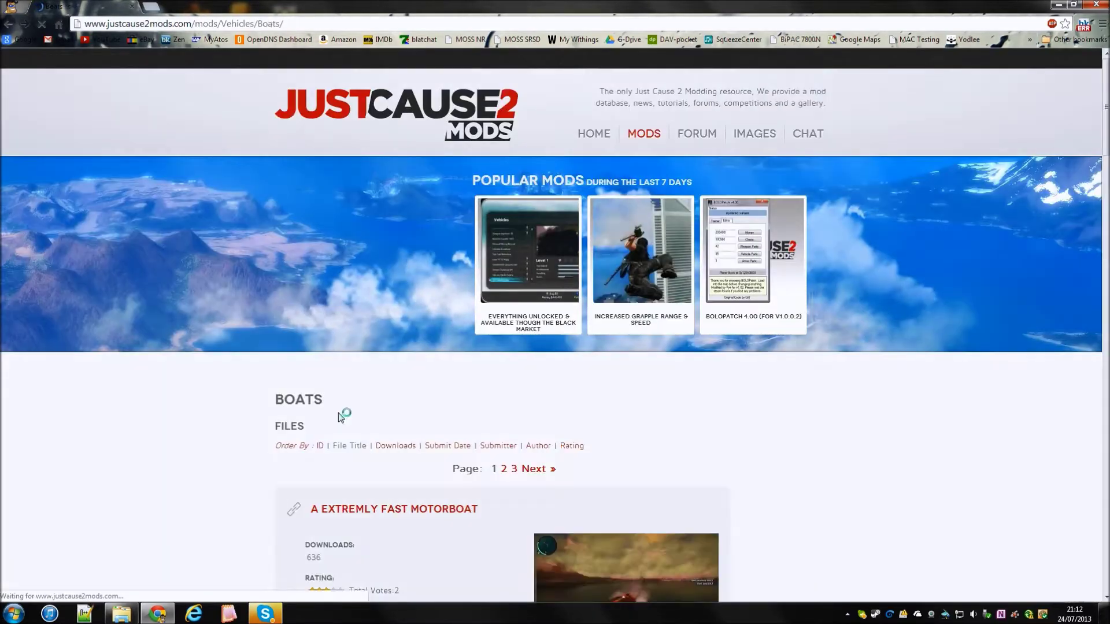
{"action": "scroll", "coordinate": [443, 338], "scroll_direction": "down", "scroll_amount": 2}
{"action": "left_click", "coordinate": [443, 338]}
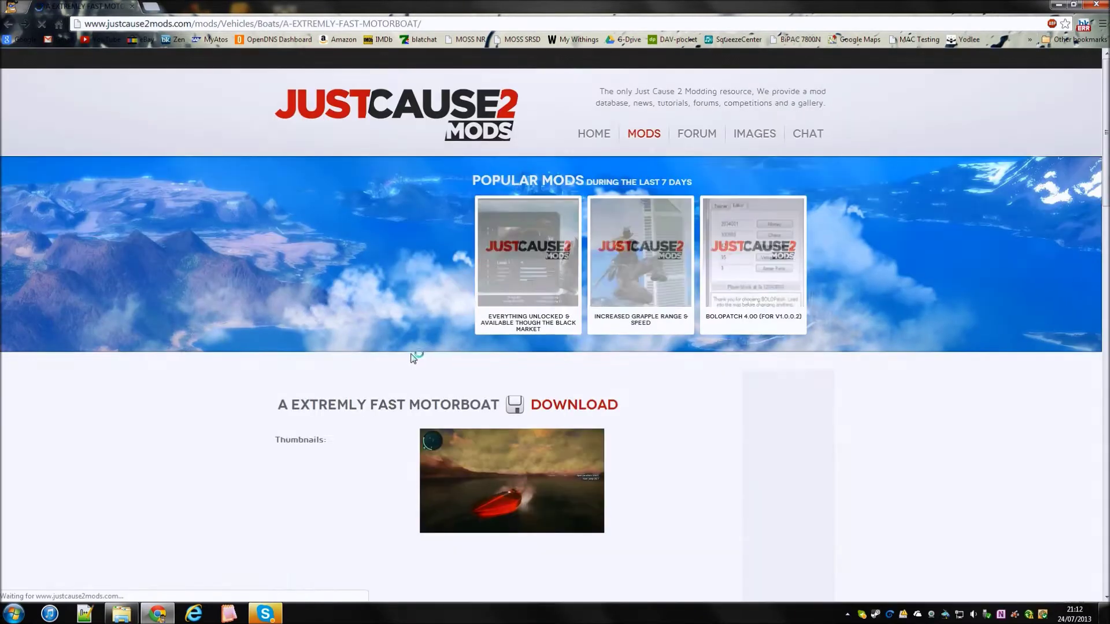
{"action": "scroll", "coordinate": [400, 350], "scroll_direction": "down", "scroll_amount": 1}
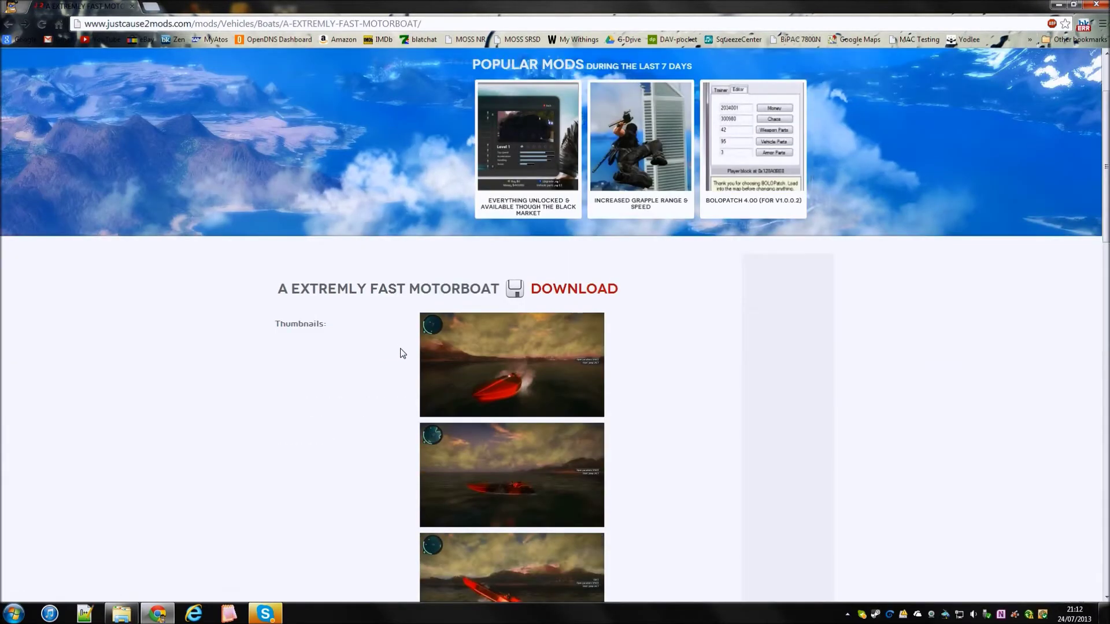
{"action": "left_click", "coordinate": [555, 288]}
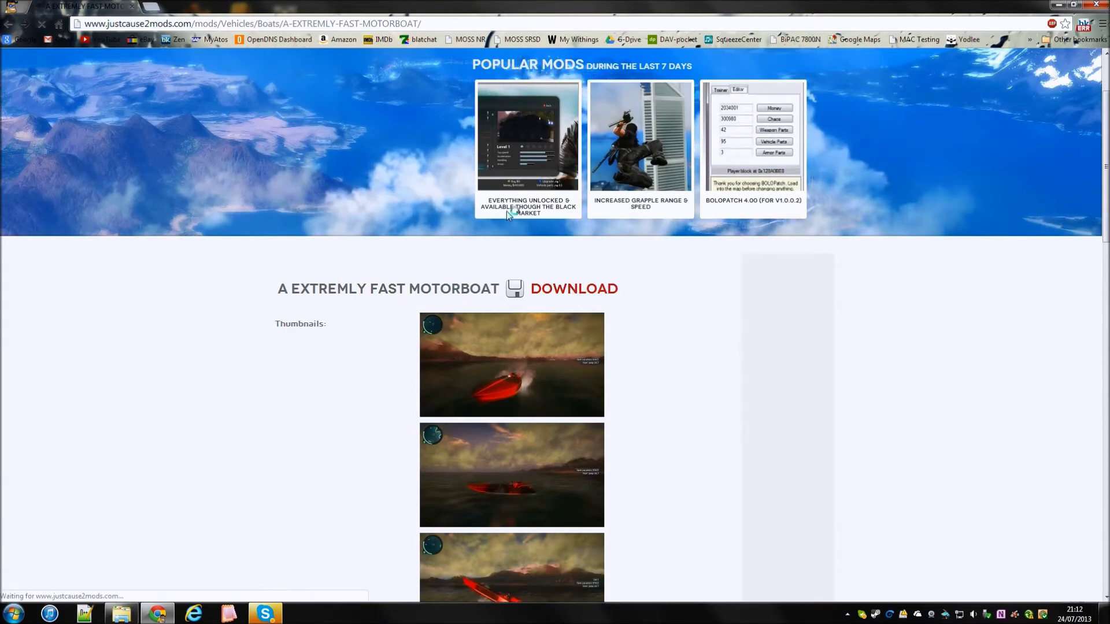
{"action": "scroll", "coordinate": [61, 425], "scroll_direction": "down", "scroll_amount": 1}
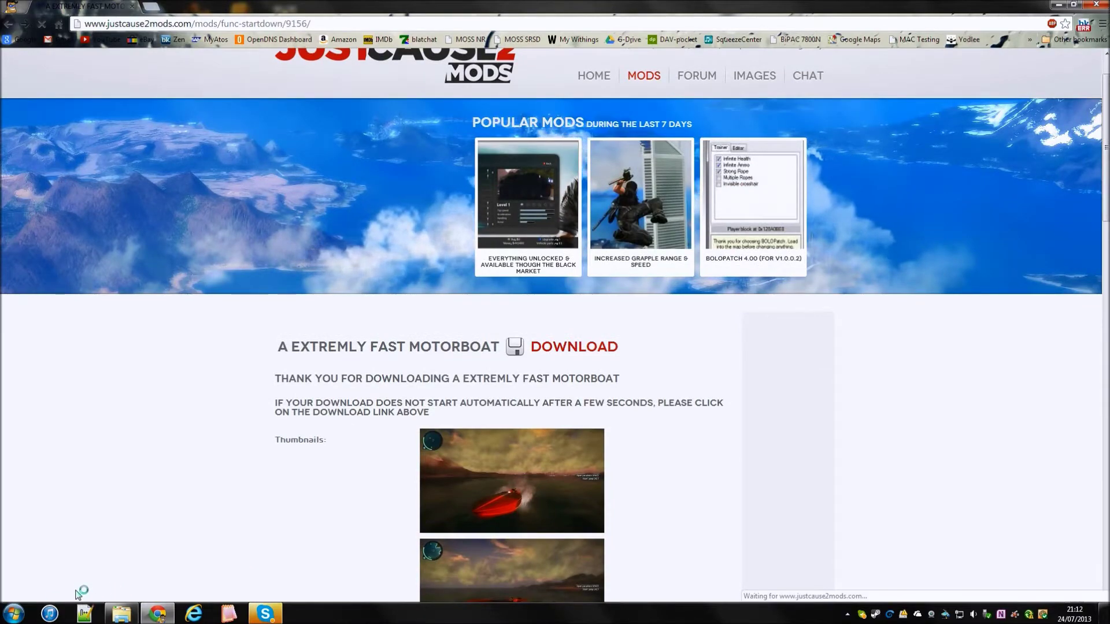
{"action": "scroll", "coordinate": [309, 490], "scroll_direction": "down", "scroll_amount": 2}
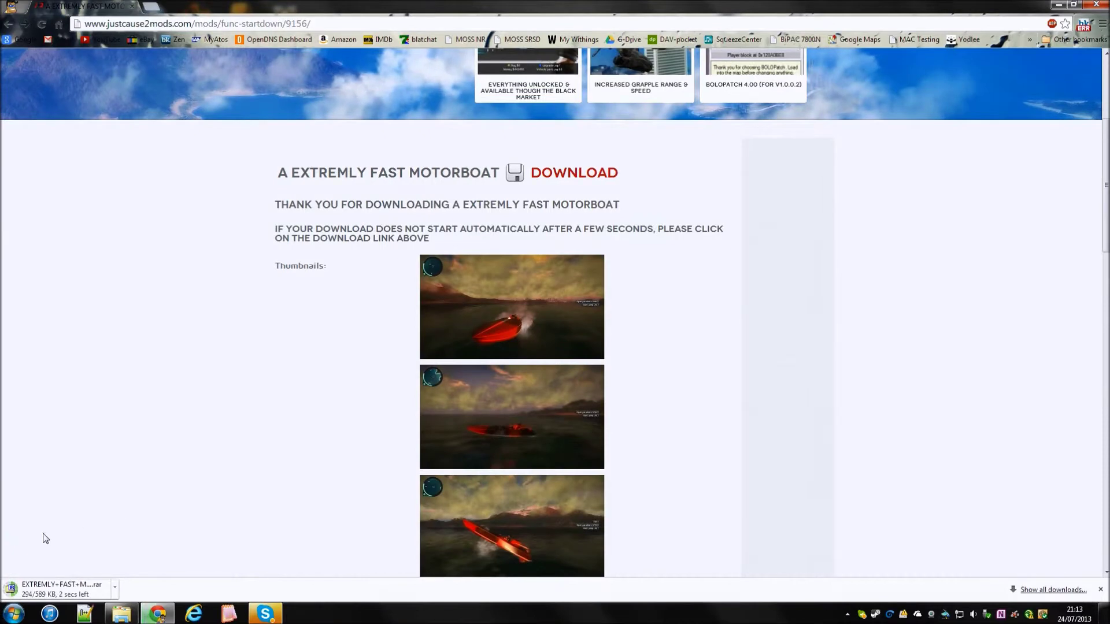
Step: Open the downloaded motorboat rar to check its contents, then return to the browser
{"action": "left_click", "coordinate": [59, 588]}
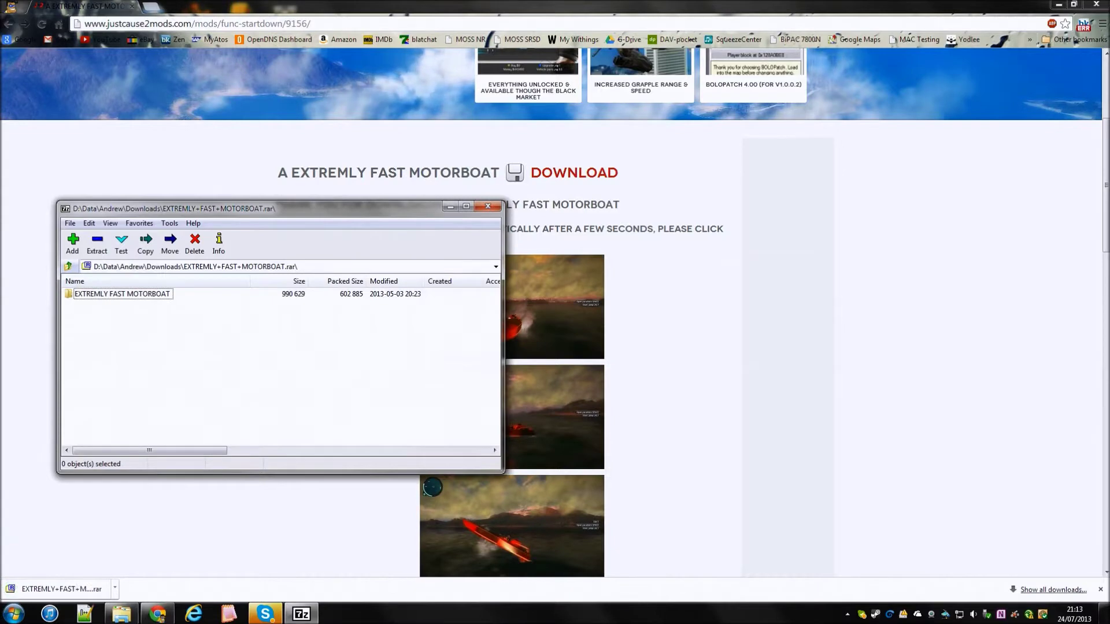
{"action": "left_click", "coordinate": [158, 615]}
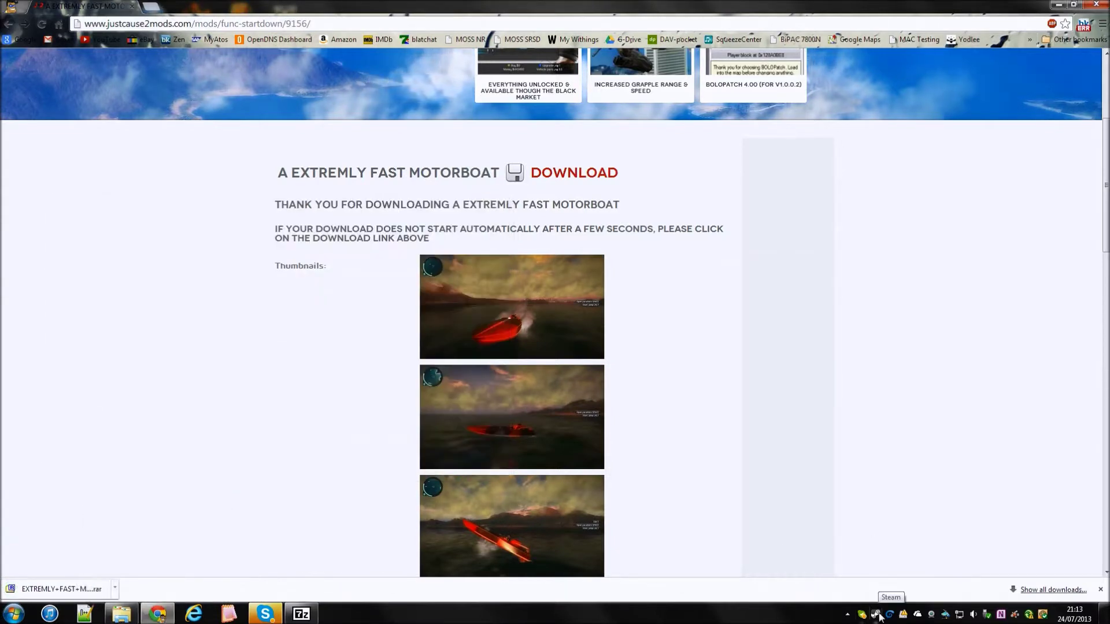
{"action": "right_click", "coordinate": [874, 614]}
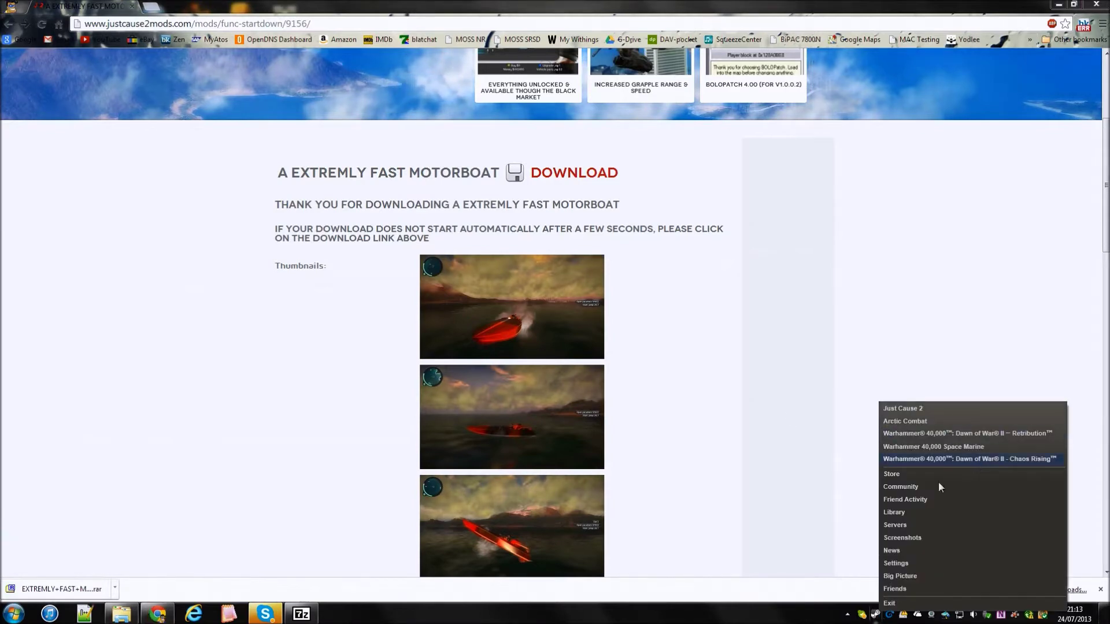
Step: Use Browse Local Files in Just Cause 2's Steam Properties to open the game folder
{"action": "left_click", "coordinate": [898, 512]}
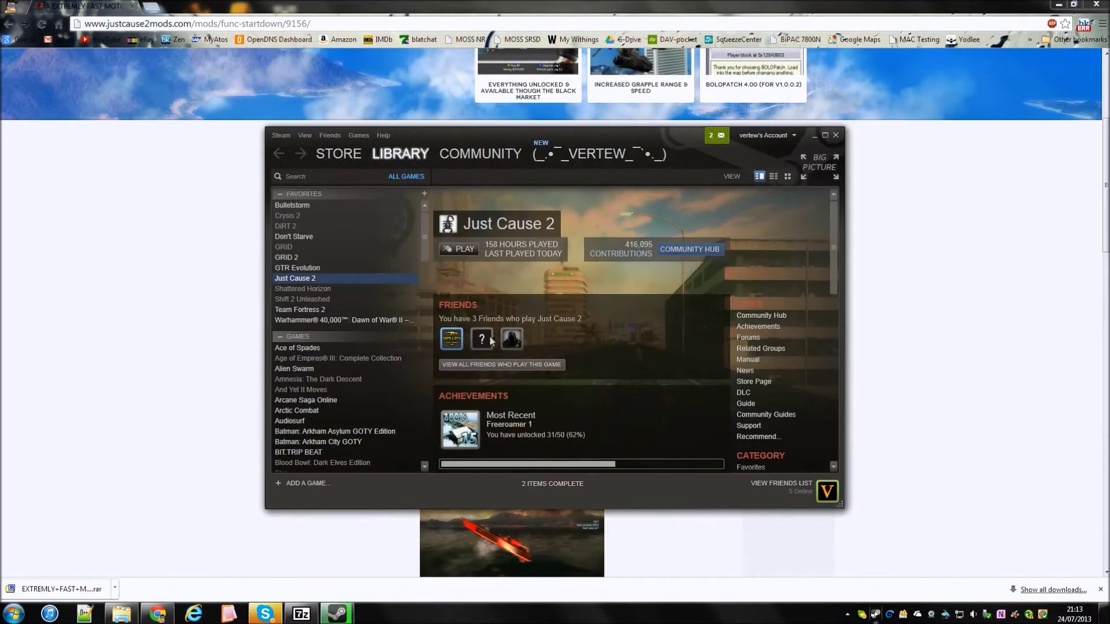
{"action": "right_click", "coordinate": [298, 282]}
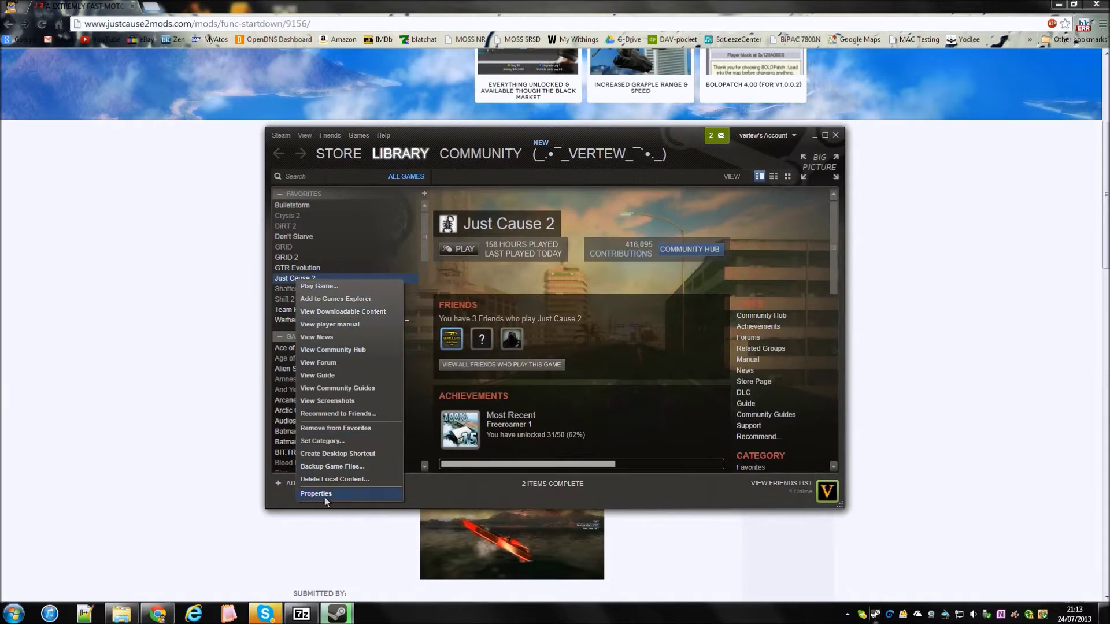
{"action": "left_click", "coordinate": [325, 495]}
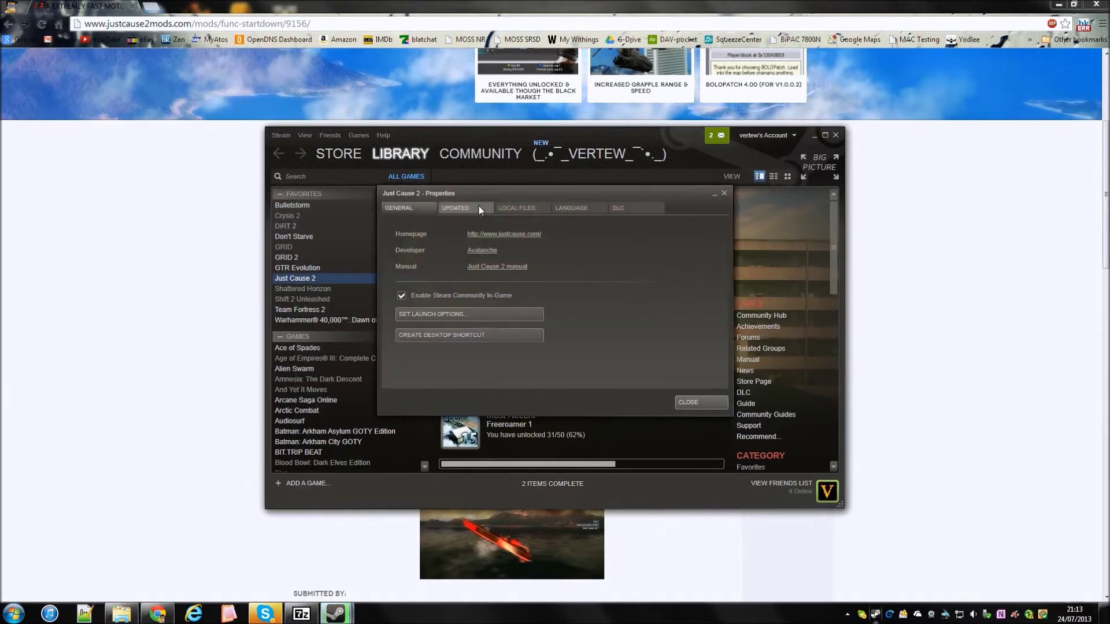
{"action": "left_click", "coordinate": [517, 208]}
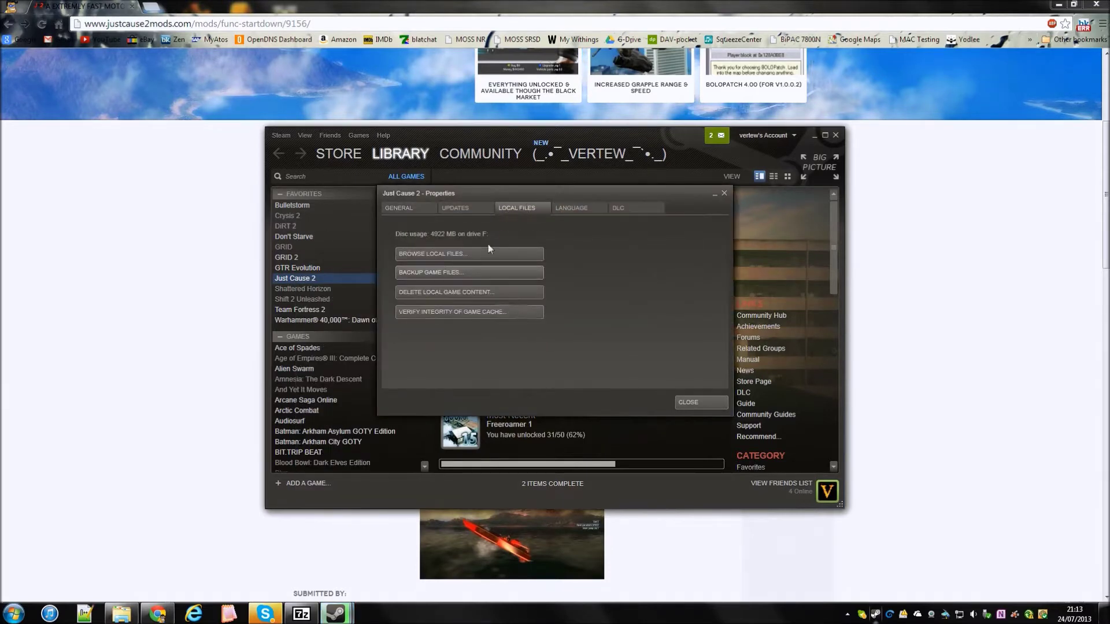
{"action": "left_click", "coordinate": [463, 254]}
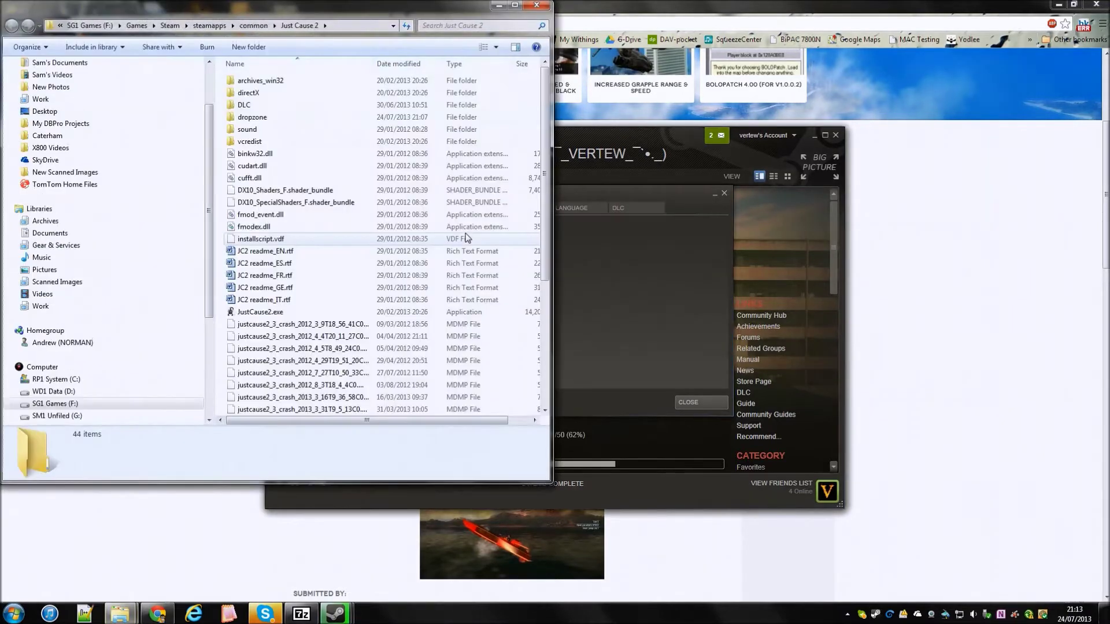
Step: Open the dropzone folder in the Just Cause 2 directory and centre its window
{"action": "left_click", "coordinate": [287, 119]}
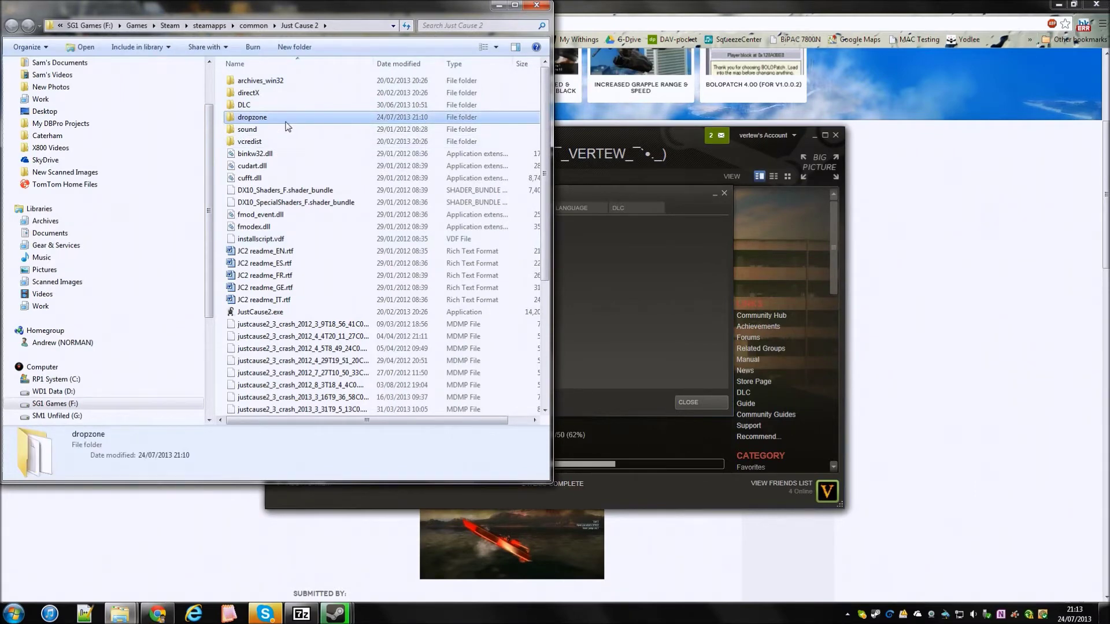
{"action": "double_click", "coordinate": [283, 121]}
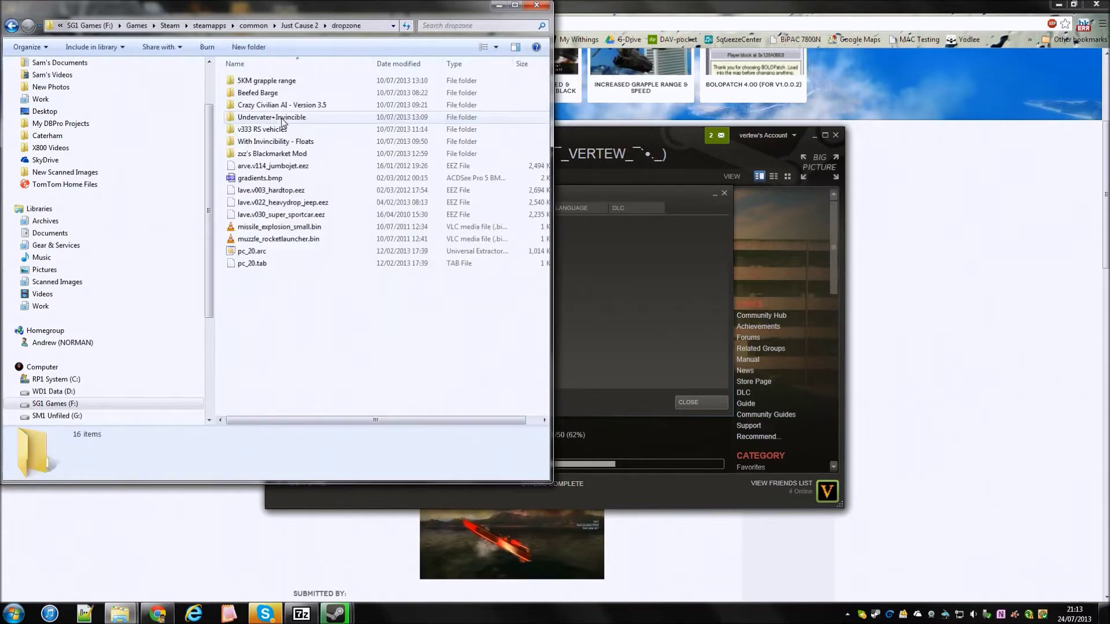
{"action": "left_click_drag", "start_coordinate": [463, 19], "coordinate": [822, 42]}
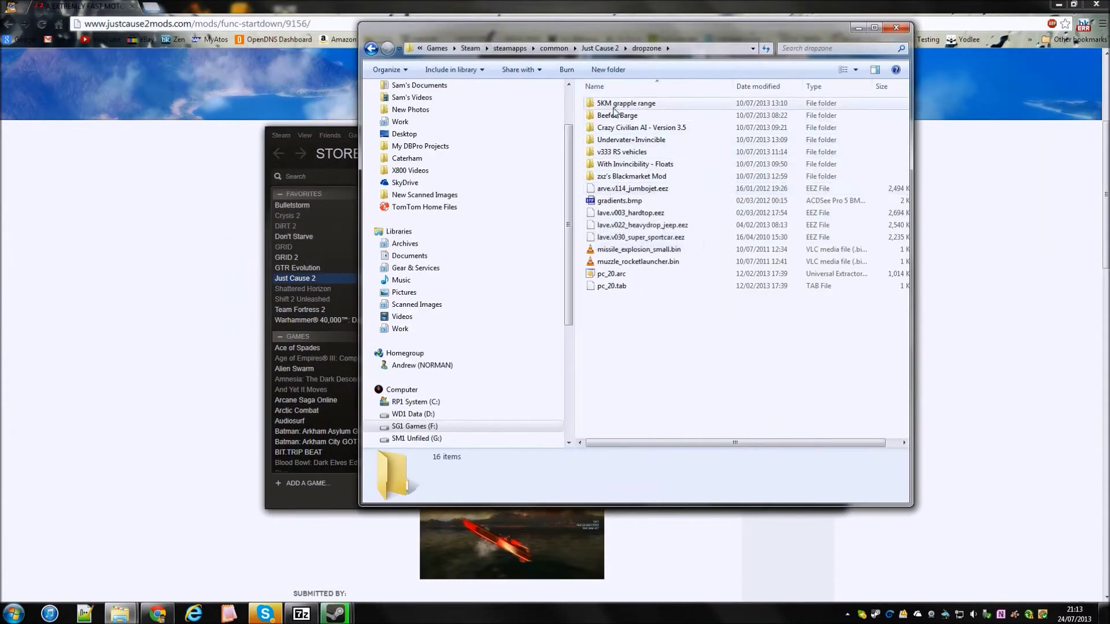
Step: Minimise Steam and the Explorer window to reveal the motorboat download page
{"action": "left_click", "coordinate": [329, 151]}
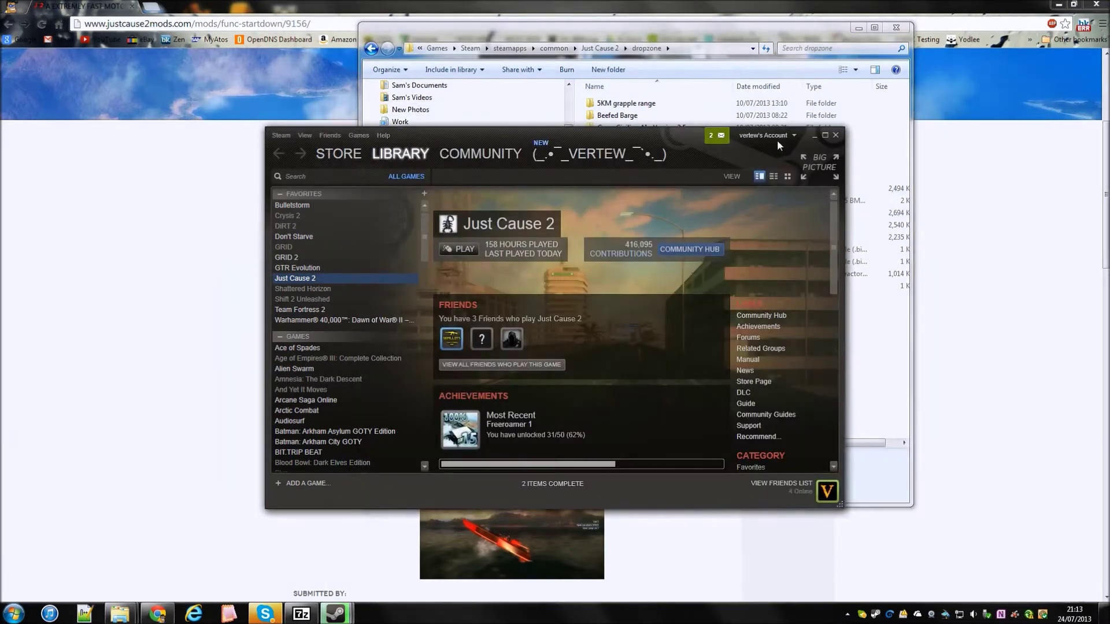
{"action": "left_click", "coordinate": [811, 136]}
{"action": "left_click", "coordinate": [631, 188]}
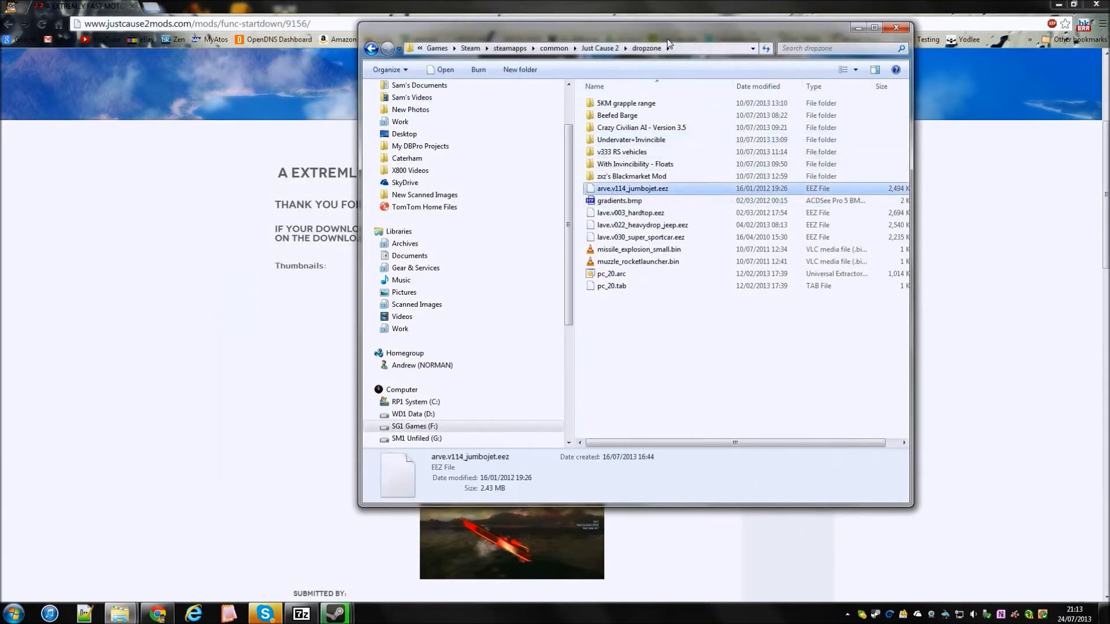
{"action": "left_click", "coordinate": [137, 332]}
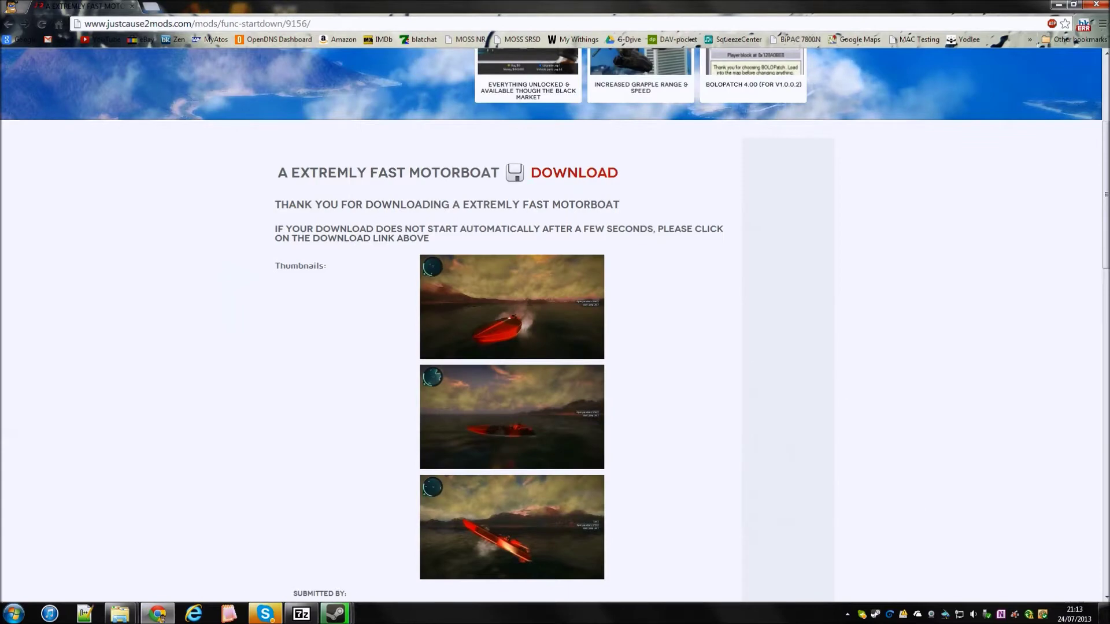
Step: Open the archive in 7-Zip and enter EXTREMLY FAST MOTORBOAT, then its dropzone folder
{"action": "left_click", "coordinate": [301, 613]}
{"action": "left_click", "coordinate": [122, 295]}
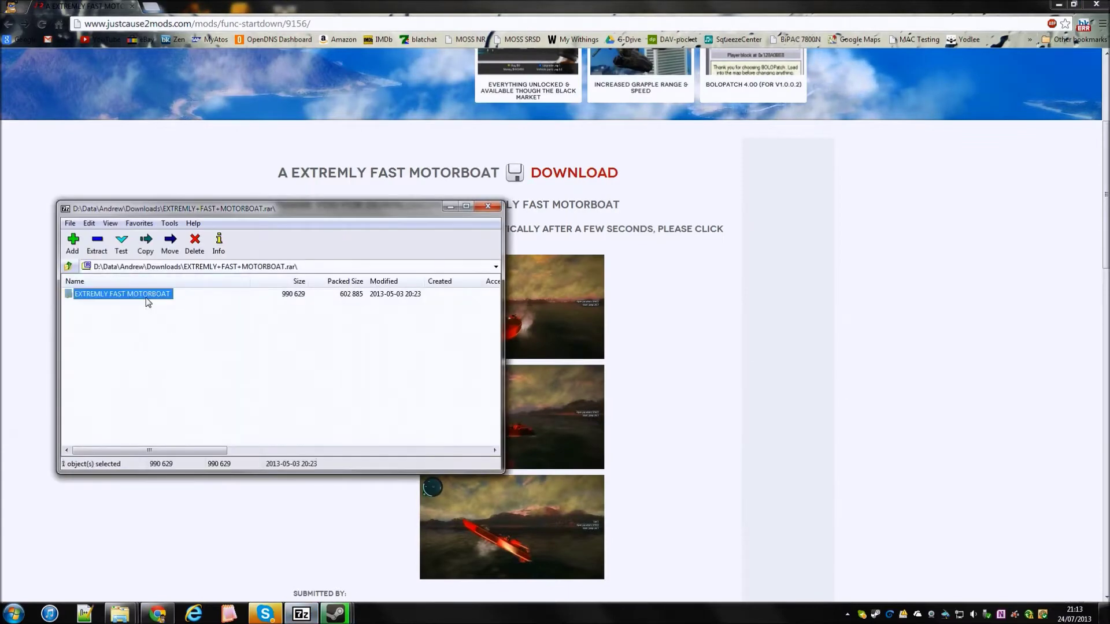
{"action": "double_click", "coordinate": [148, 300]}
{"action": "left_click", "coordinate": [92, 328]}
{"action": "double_click", "coordinate": [89, 294]}
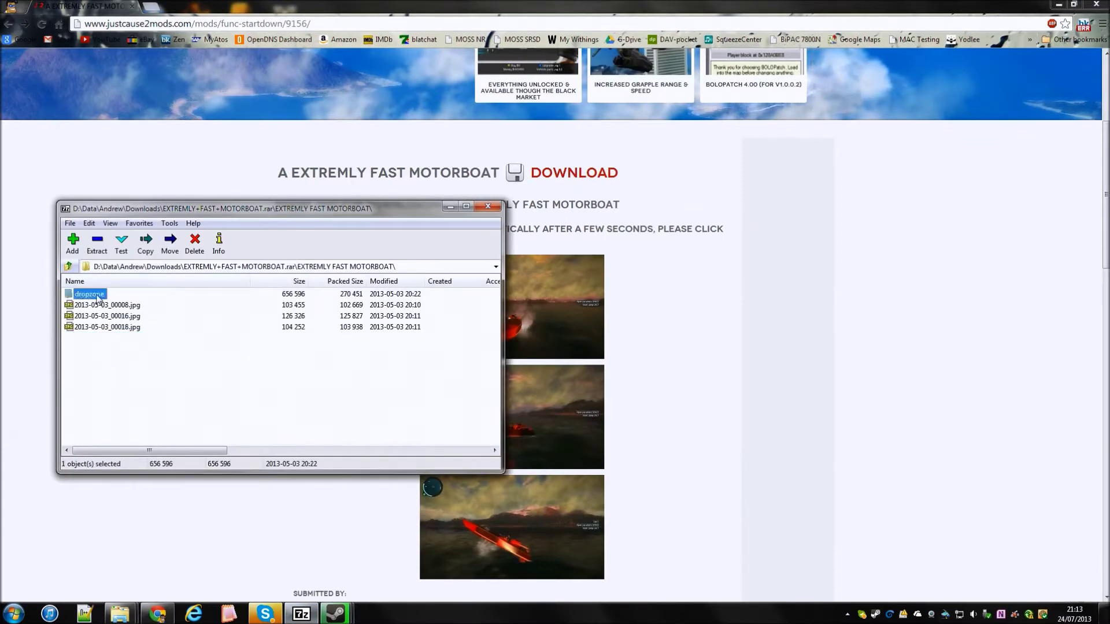
Step: Go back up, preview the first screenshot, then reopen the archive's dropzone folder
{"action": "key", "text": "BackSpace"}
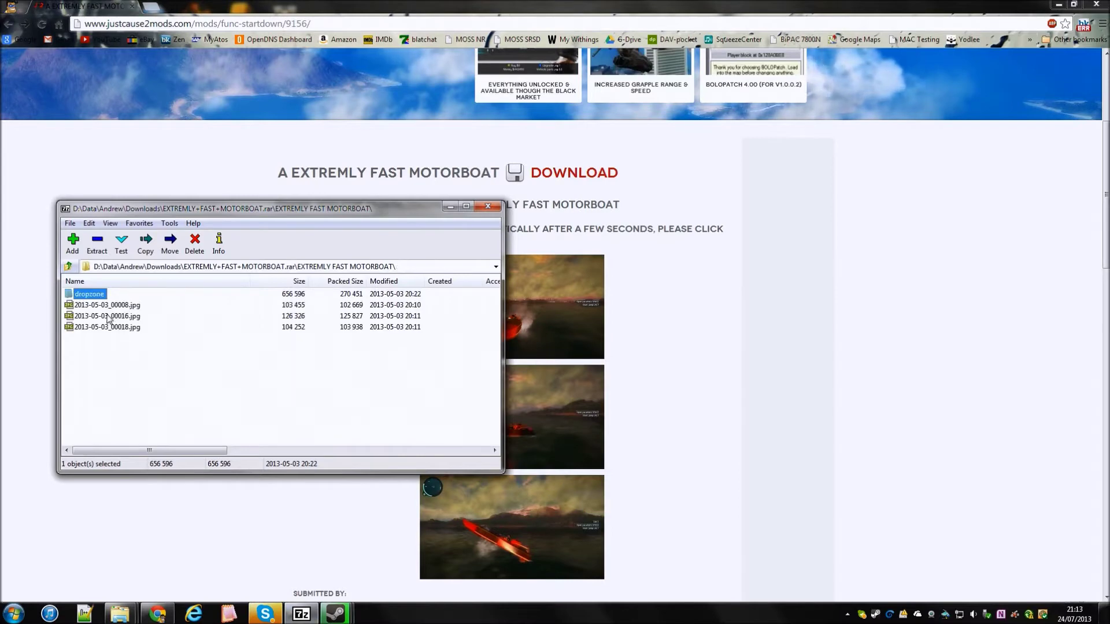
{"action": "left_click", "coordinate": [105, 305]}
{"action": "double_click", "coordinate": [96, 305]}
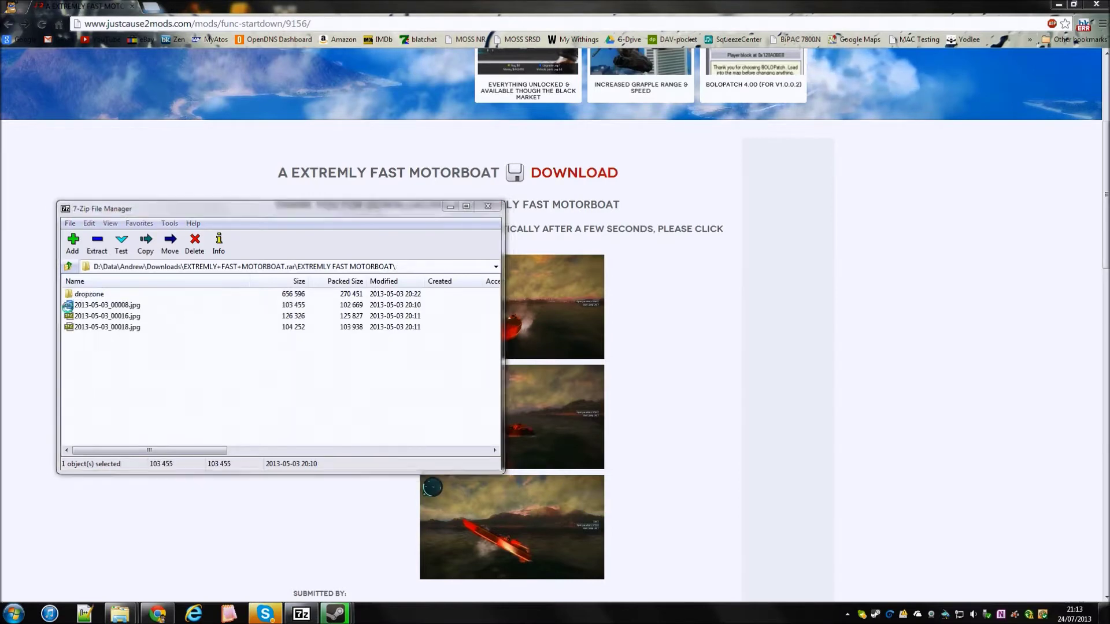
{"action": "key", "text": "Escape"}
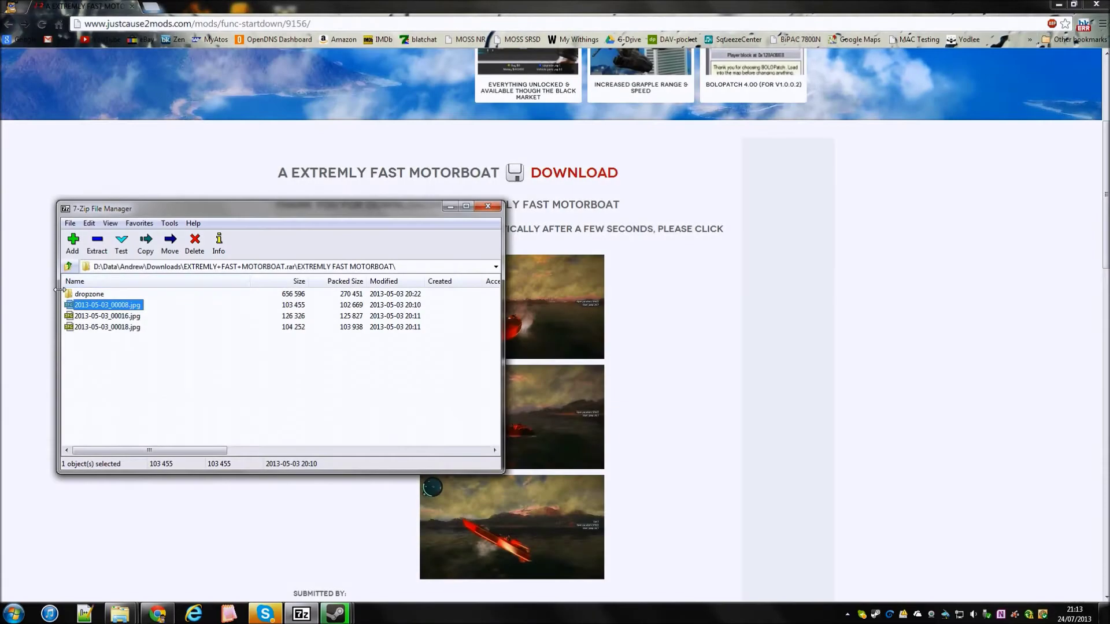
{"action": "double_click", "coordinate": [96, 294]}
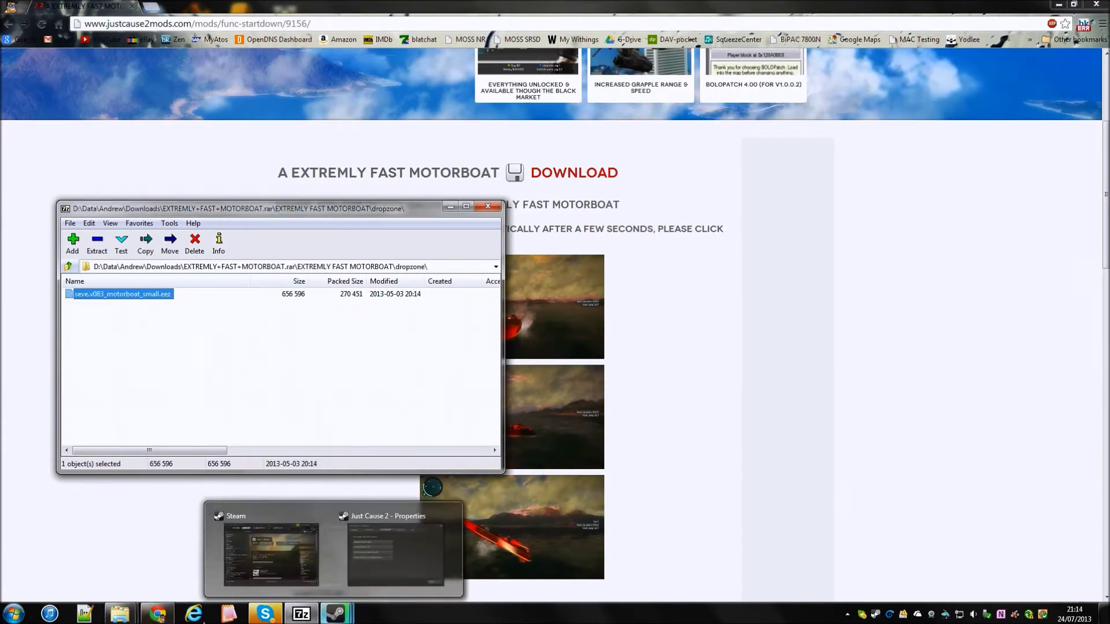
{"action": "mouse_move", "coordinate": [120, 615]}
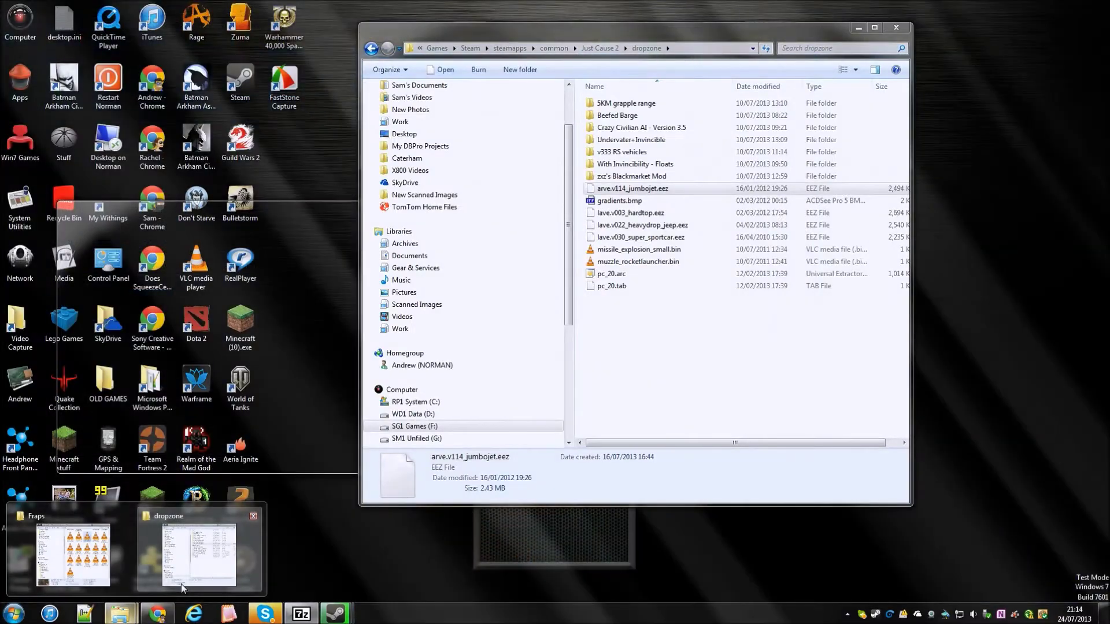
Step: Drag seve.v083_motorboat_small.eez from 7-Zip into Just Cause 2's dropzone folder
{"action": "left_click", "coordinate": [182, 572]}
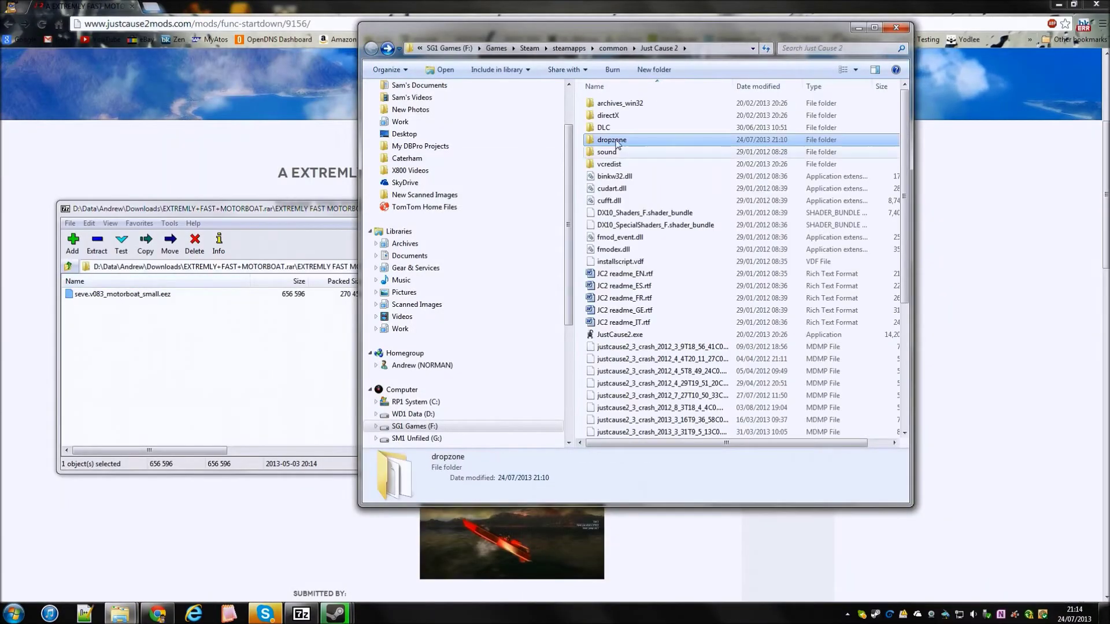
{"action": "key", "text": "Return"}
{"action": "left_click", "coordinate": [121, 294]}
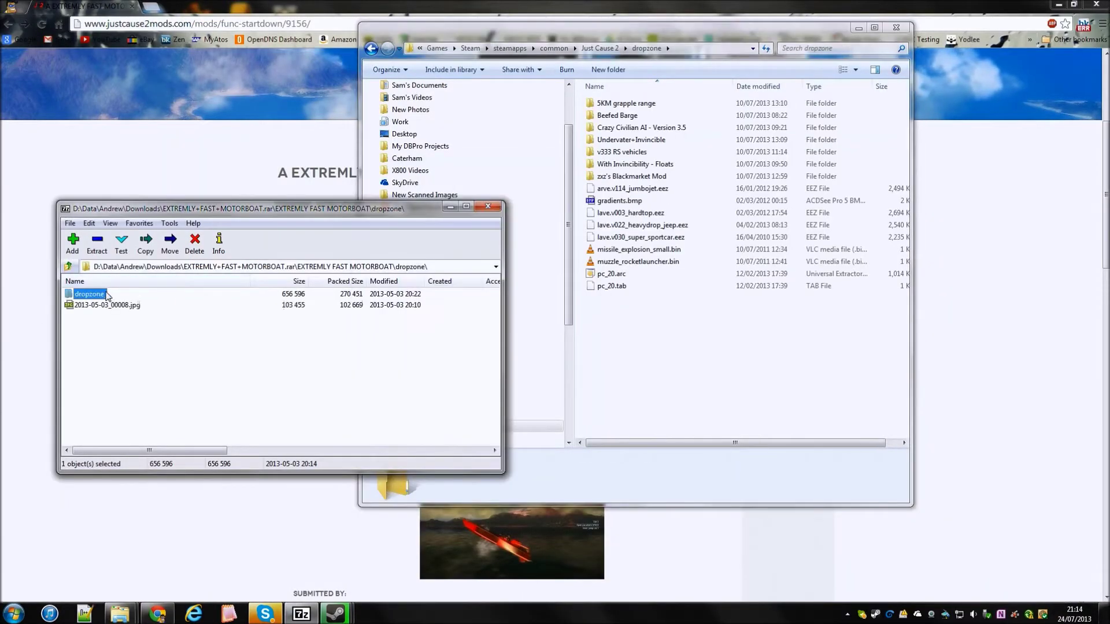
{"action": "key", "text": "F2"}
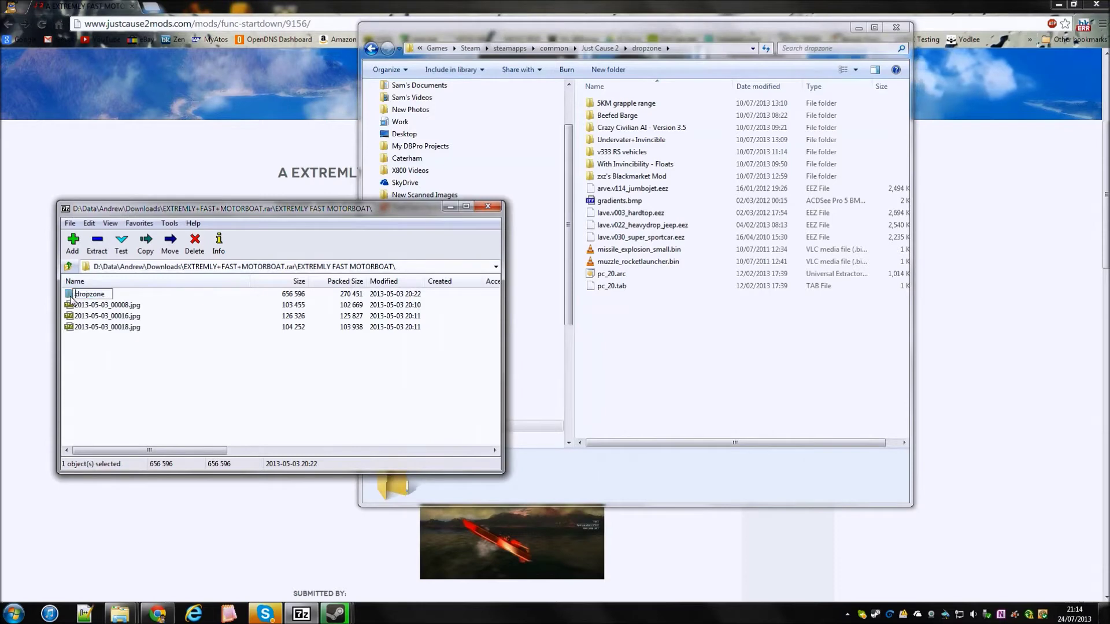
{"action": "double_click", "coordinate": [91, 293]}
{"action": "left_click_drag", "start_coordinate": [100, 295], "coordinate": [660, 364]}
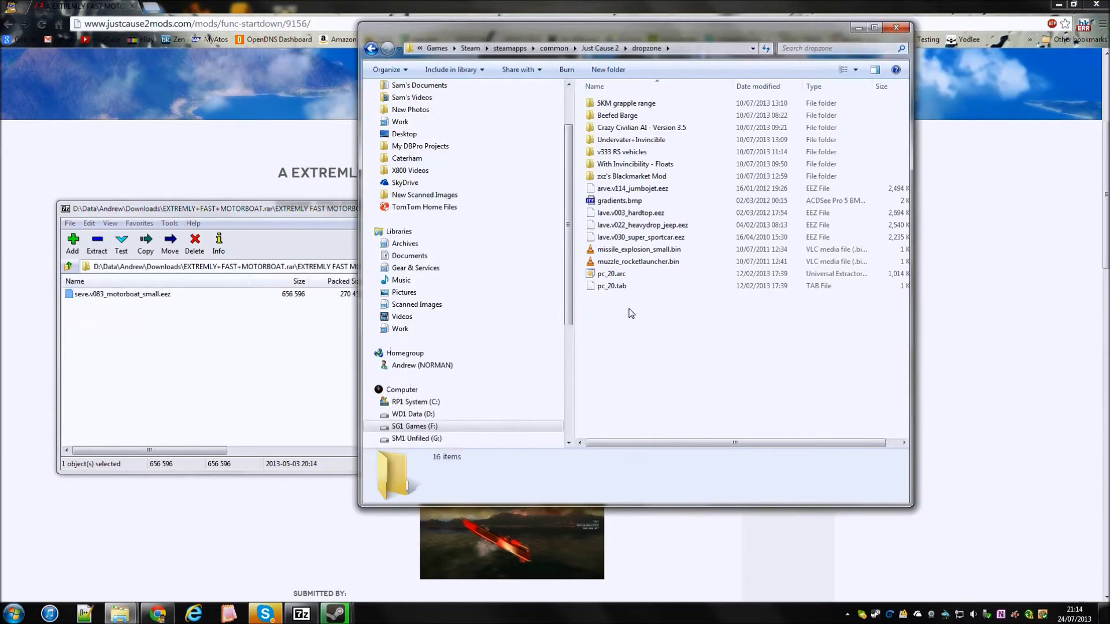
Step: Minimise Chrome, Explorer and 7-Zip to clear the screen
{"action": "left_click", "coordinate": [952, 242]}
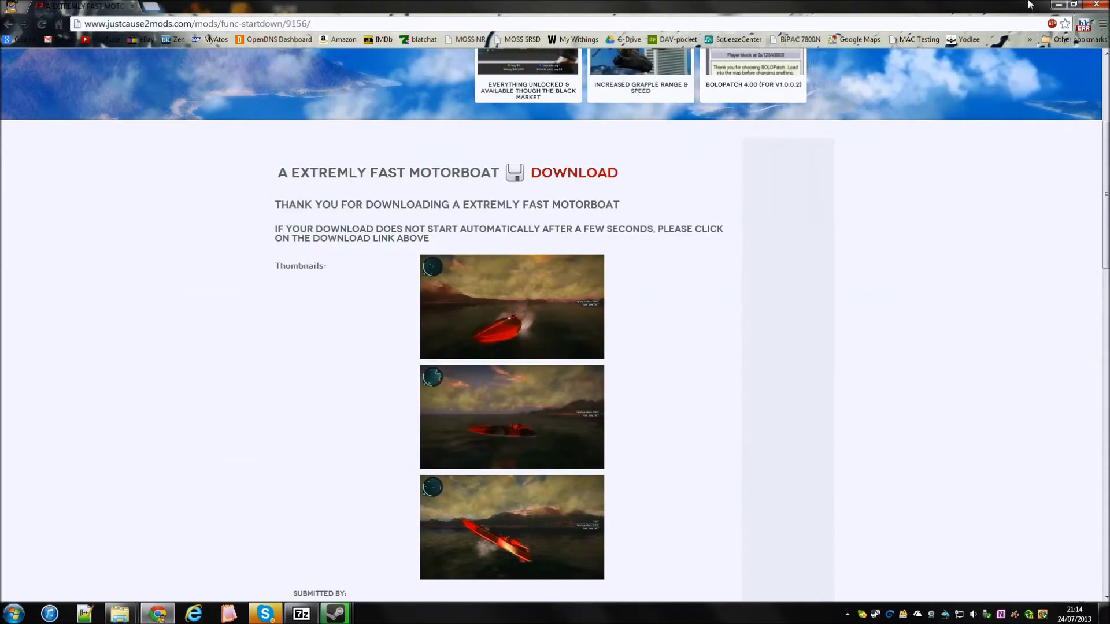
{"action": "left_click", "coordinate": [1060, 12]}
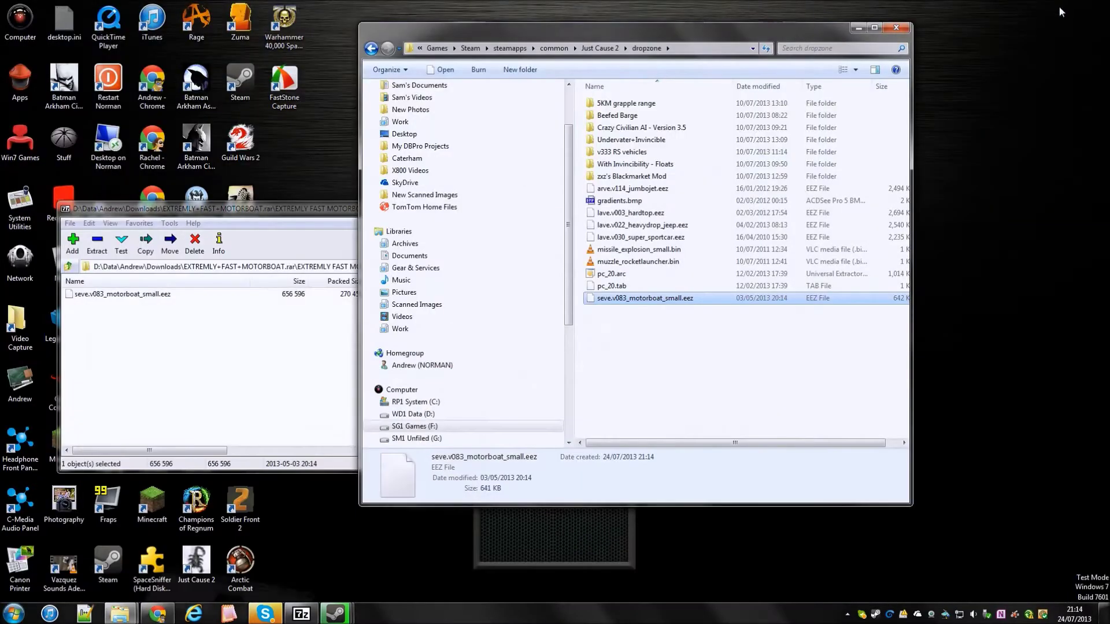
{"action": "left_click", "coordinate": [859, 31]}
{"action": "left_click", "coordinate": [448, 213]}
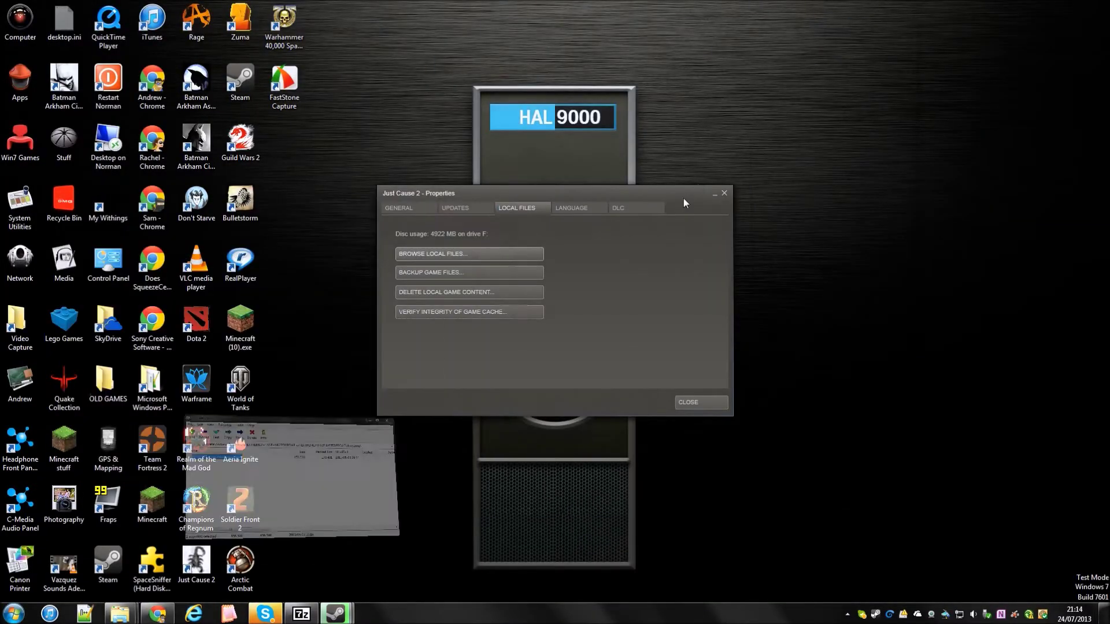
Step: Close the Just Cause 2 Properties dialog in Steam
{"action": "left_click", "coordinate": [723, 192]}
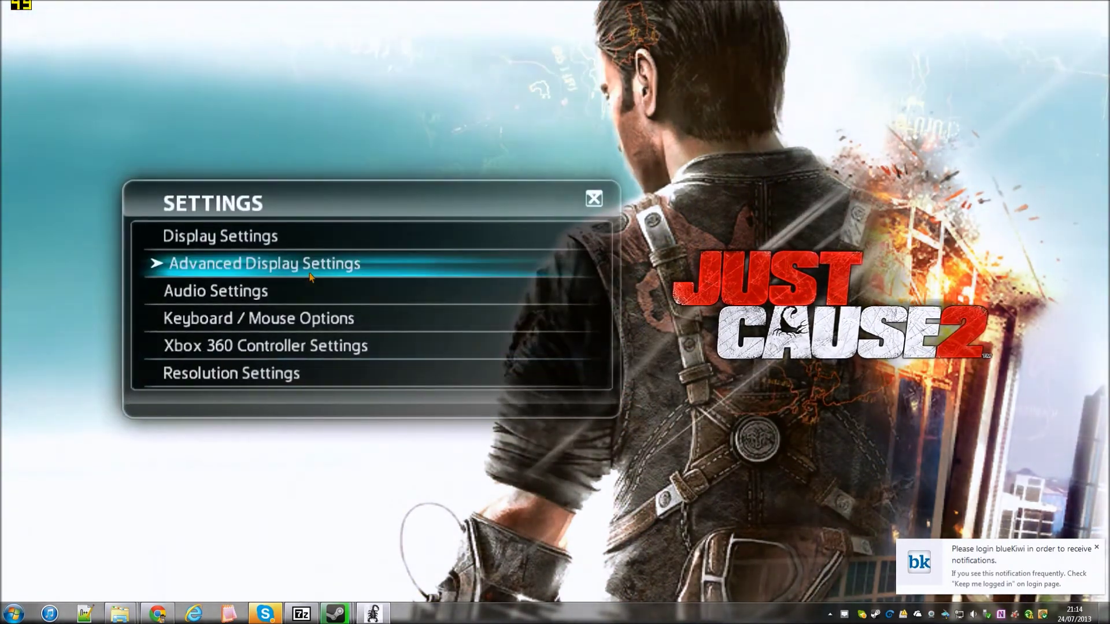
Step: Close the Settings panel and choose Load Latest Autosave from the Main Menu
{"action": "left_click", "coordinate": [593, 197]}
{"action": "left_click", "coordinate": [270, 209]}
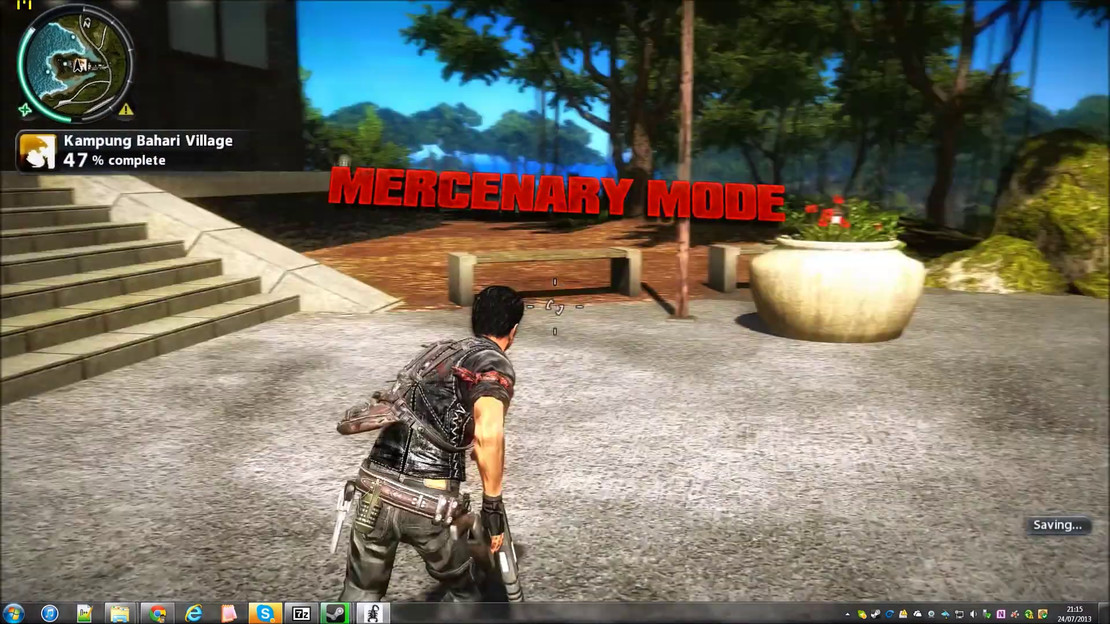
Step: Run across the village and through the jungle, then skydive off the cliff toward the lagoon
{"action": "key", "text": "w"}
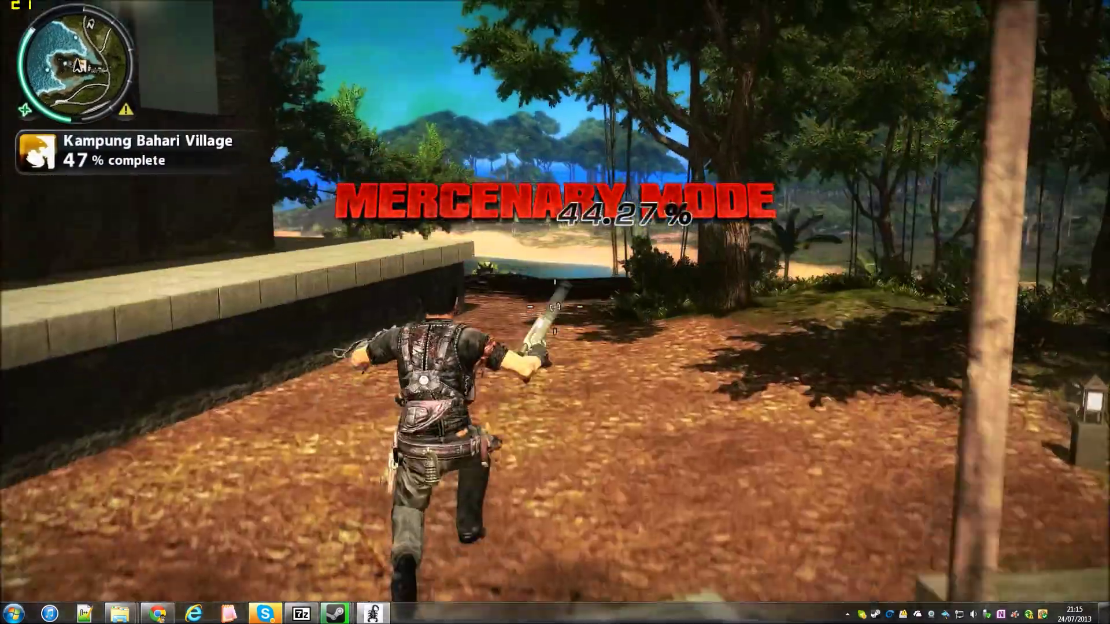
{"action": "key", "text": "w"}
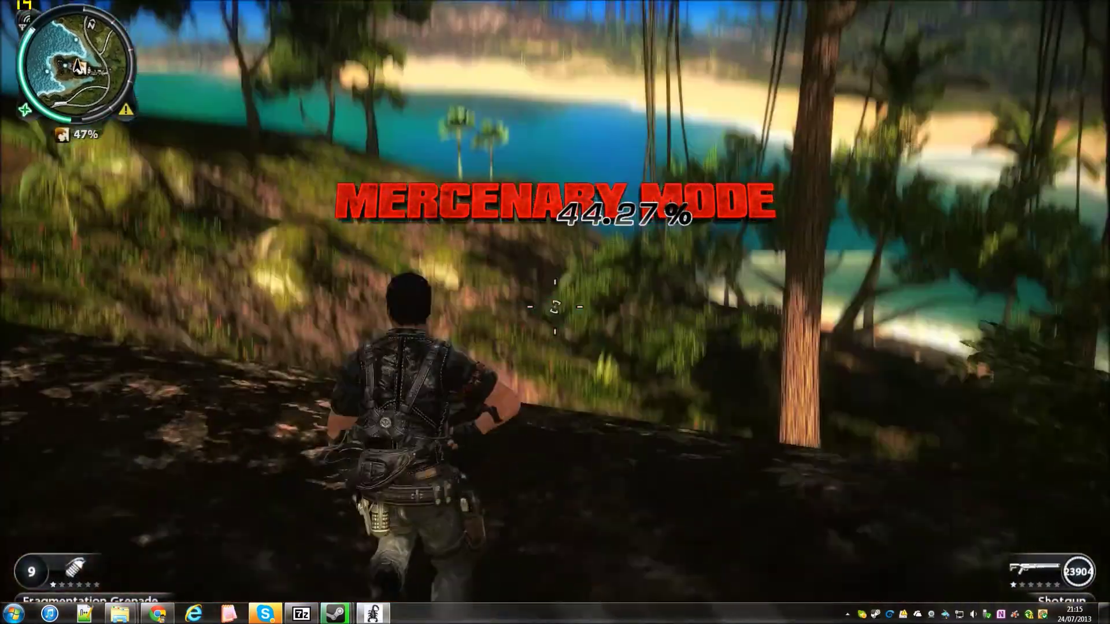
{"action": "key", "text": "w"}
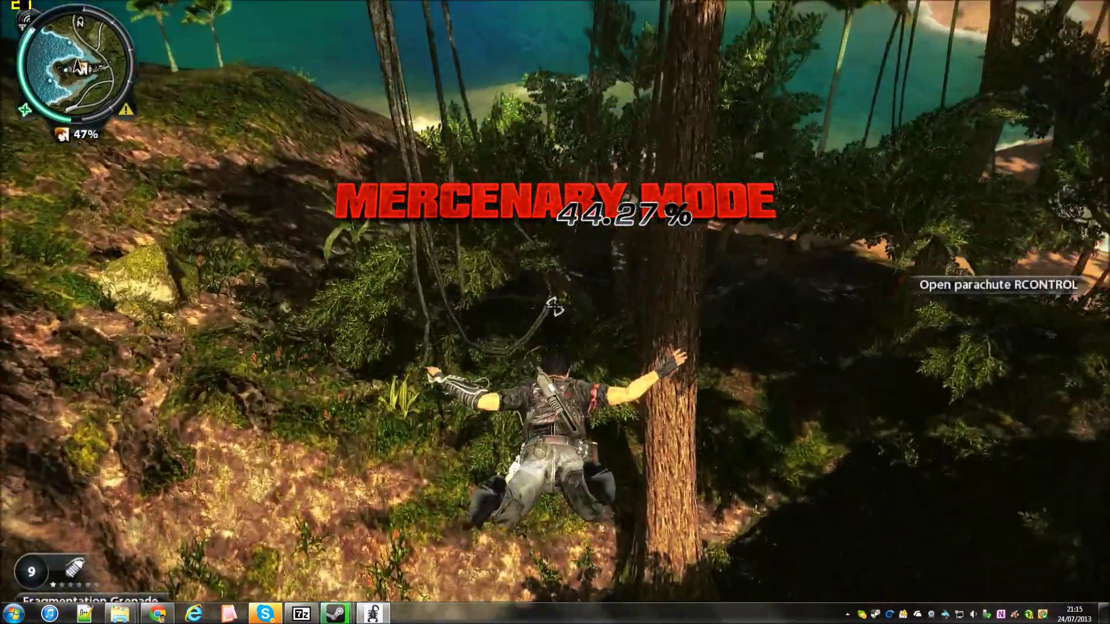
{"action": "key", "text": "w"}
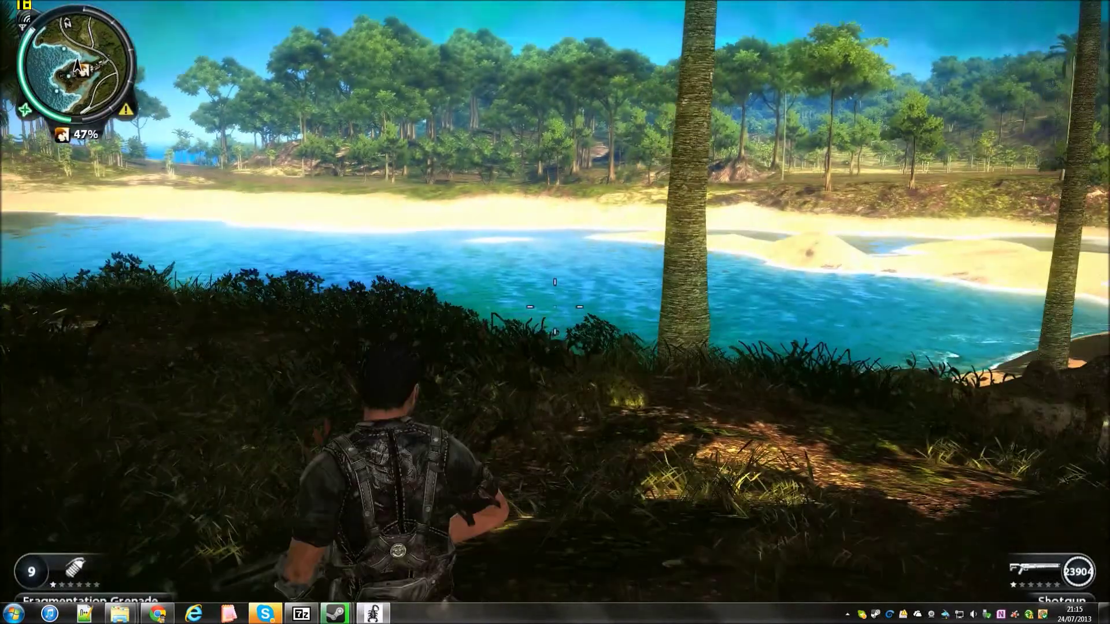
Step: Reach the beach, swim into the lagoon, and call up the Black Market dealer
{"action": "key", "text": "w"}
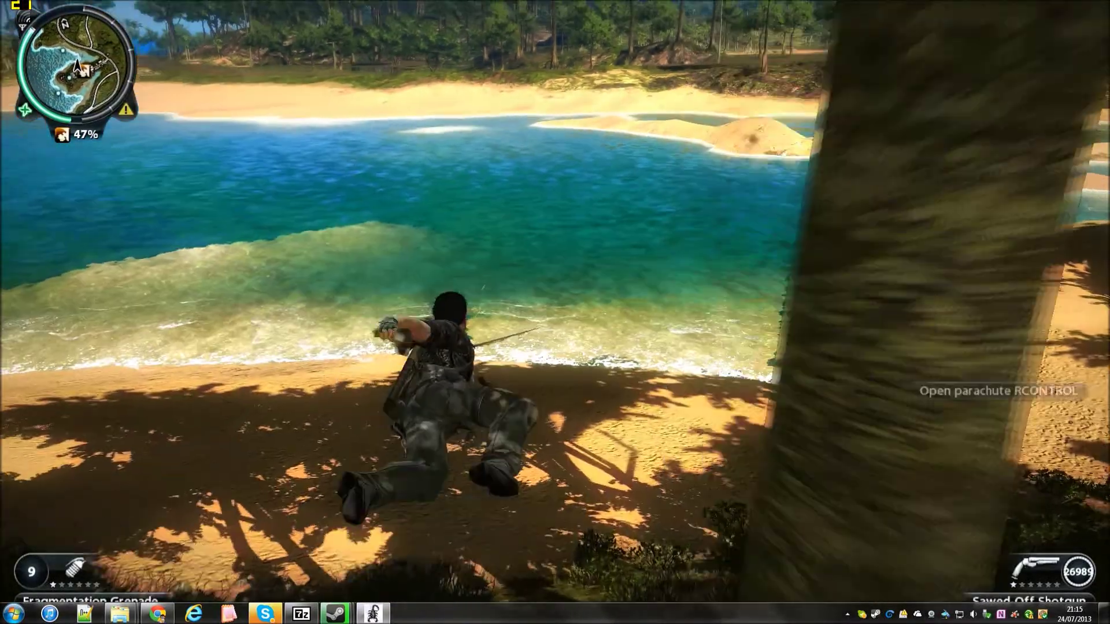
{"action": "key", "text": "w"}
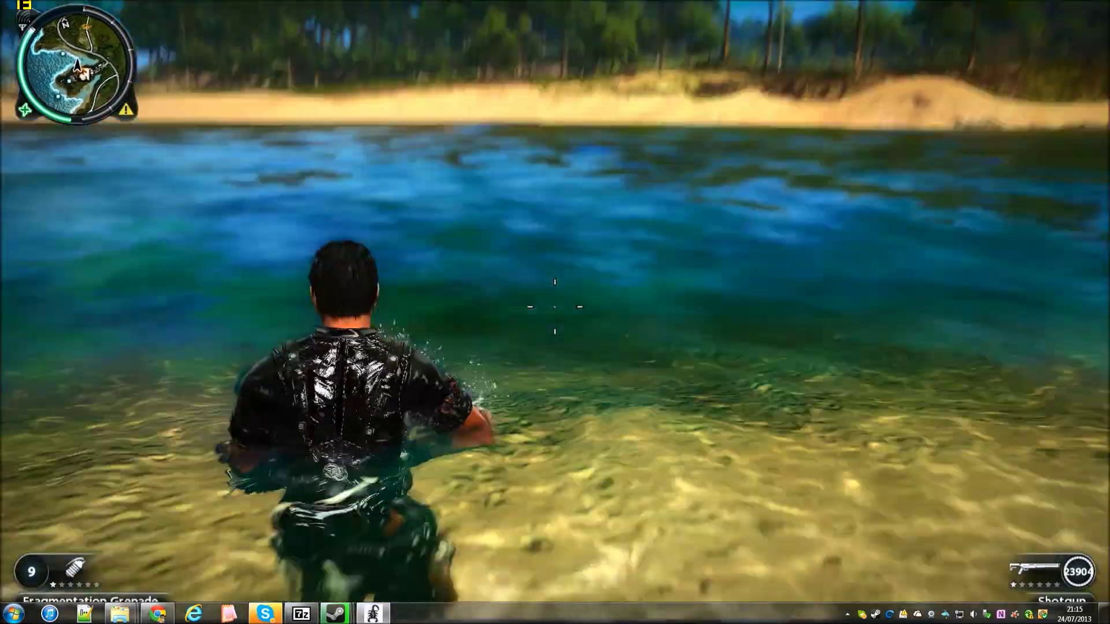
{"action": "key", "text": "w"}
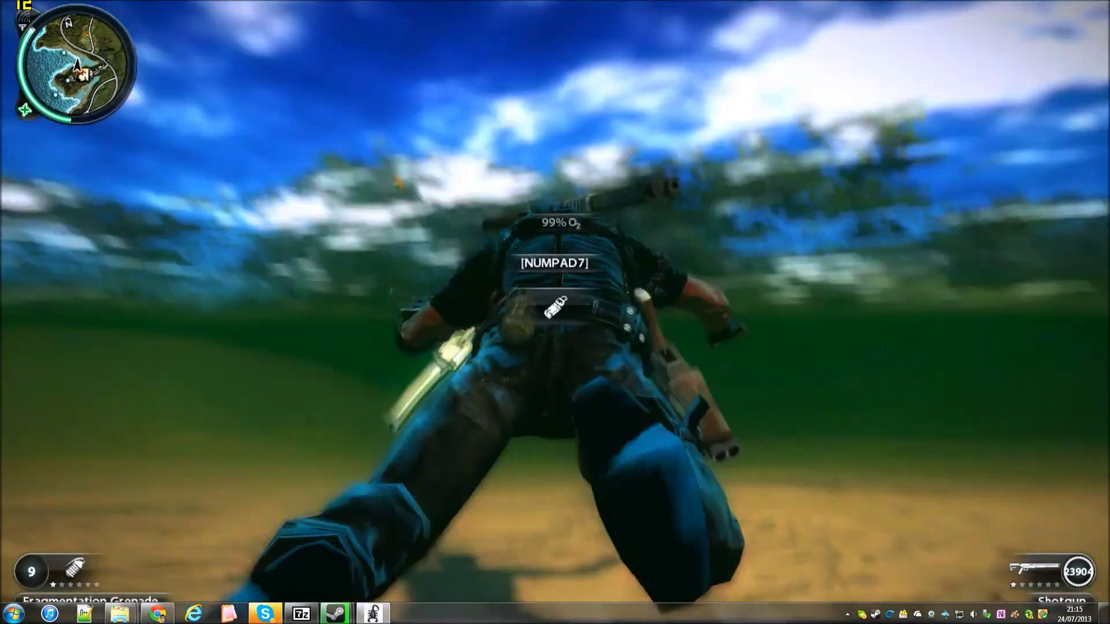
{"action": "key", "text": "w"}
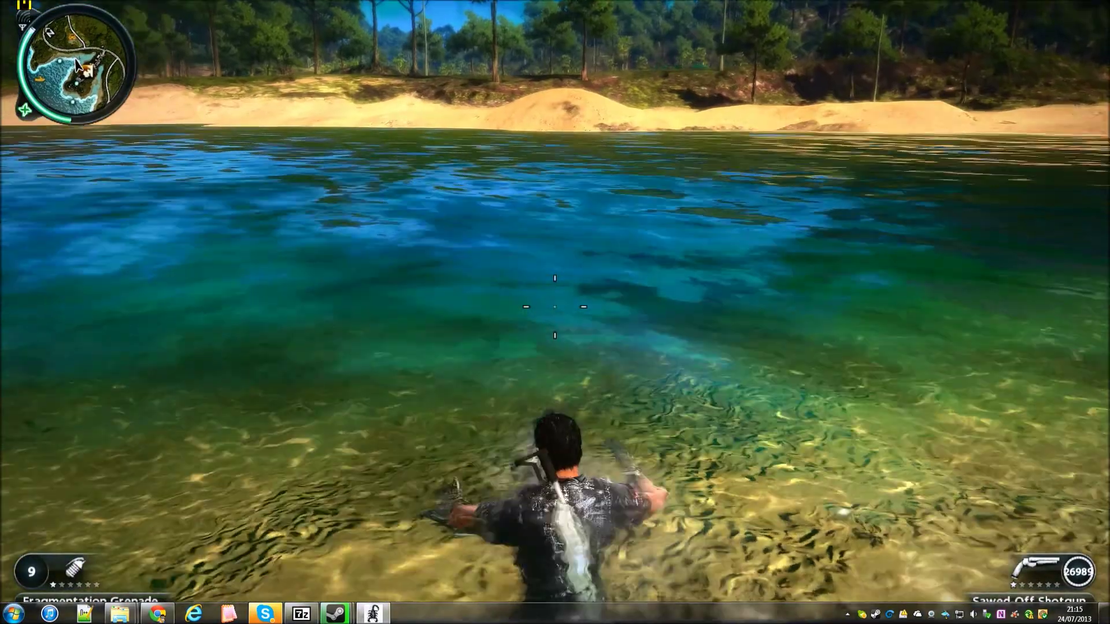
{"action": "key", "text": "KP_7"}
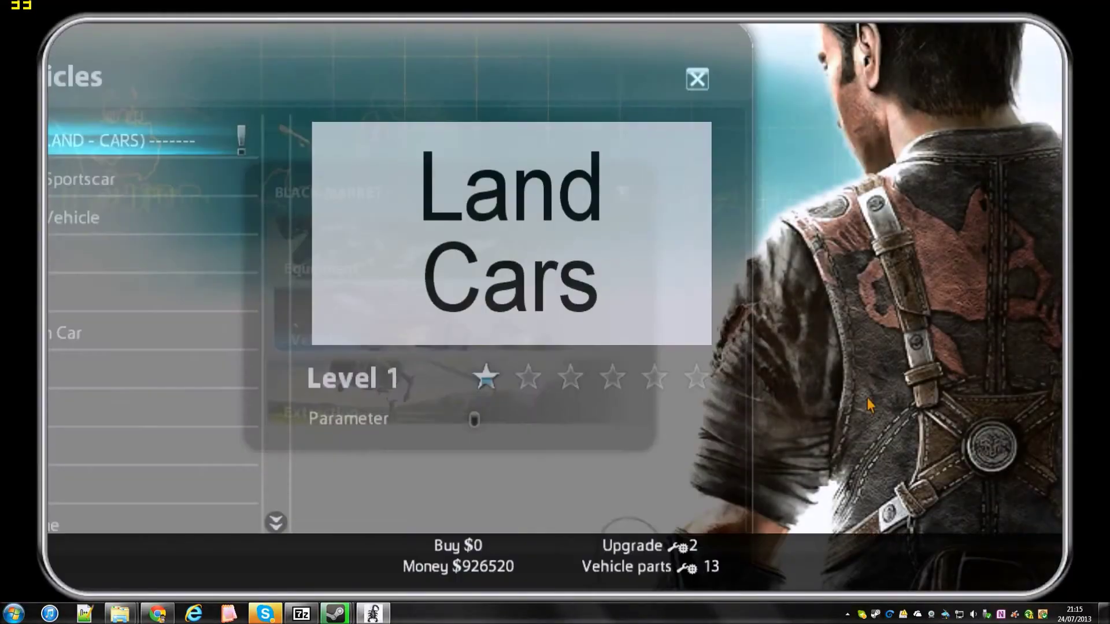
Step: Scroll down the Black Market vehicle list toward the SEA - BOATS section
{"action": "key", "text": "Down"}
{"action": "key", "text": "Down"}
{"action": "key", "text": "Down"}
{"action": "key", "text": "Down"}
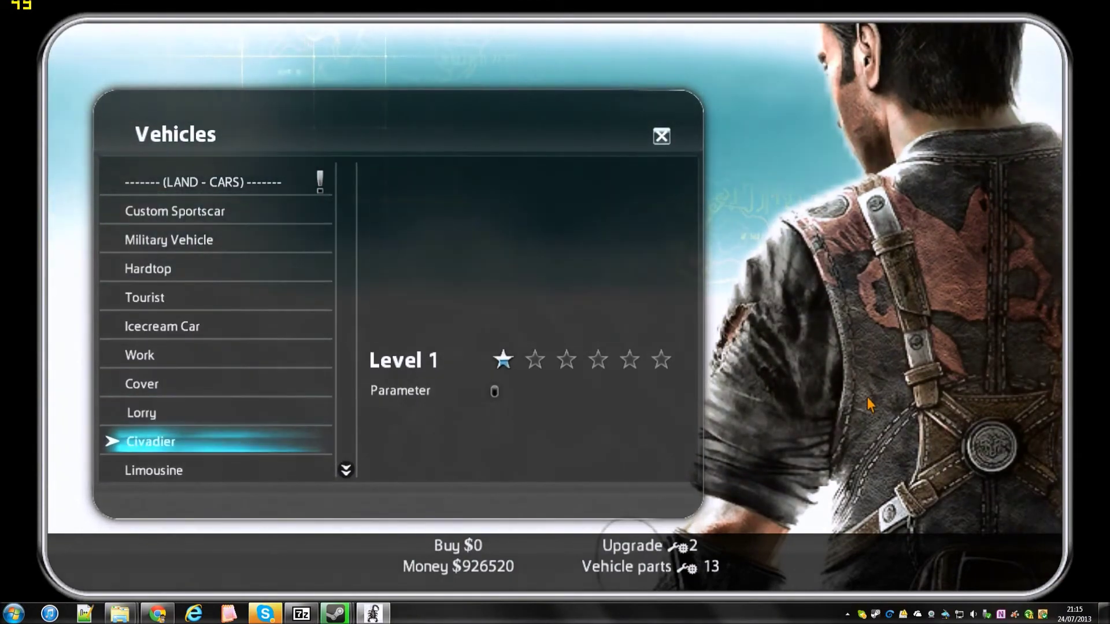
{"action": "key", "text": "Down"}
{"action": "key", "text": "Down"}
{"action": "key", "text": "Down"}
{"action": "key", "text": "Down"}
{"action": "key", "text": "Down"}
{"action": "key", "text": "Down"}
{"action": "key", "text": "Down"}
{"action": "key", "text": "Down"}
{"action": "key", "text": "Down"}
{"action": "key", "text": "Down"}
{"action": "key", "text": "Down"}
{"action": "key", "text": "Down"}
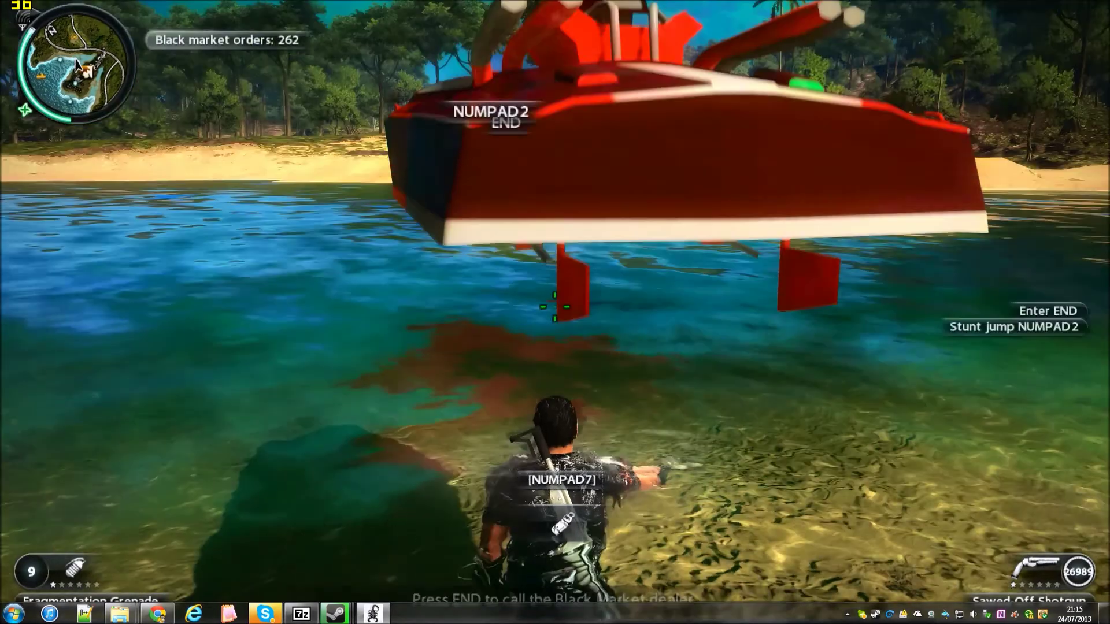
Step: Board the Frisco Catshark S-38 and drive it across the lagoon, jumping up the beach
{"action": "key", "text": "End"}
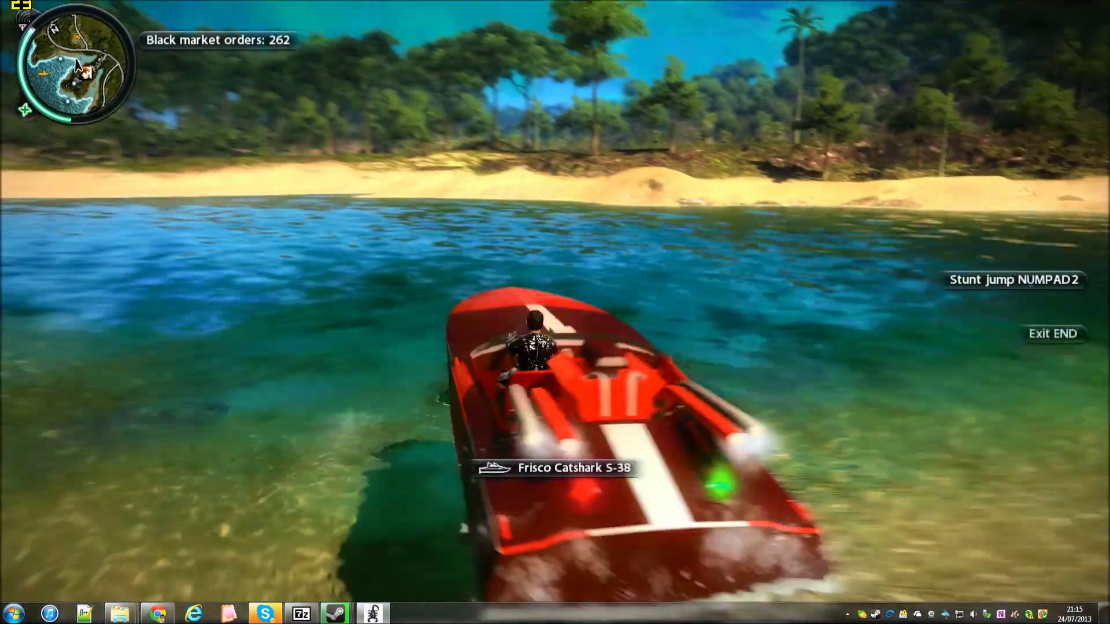
{"action": "key", "text": "w"}
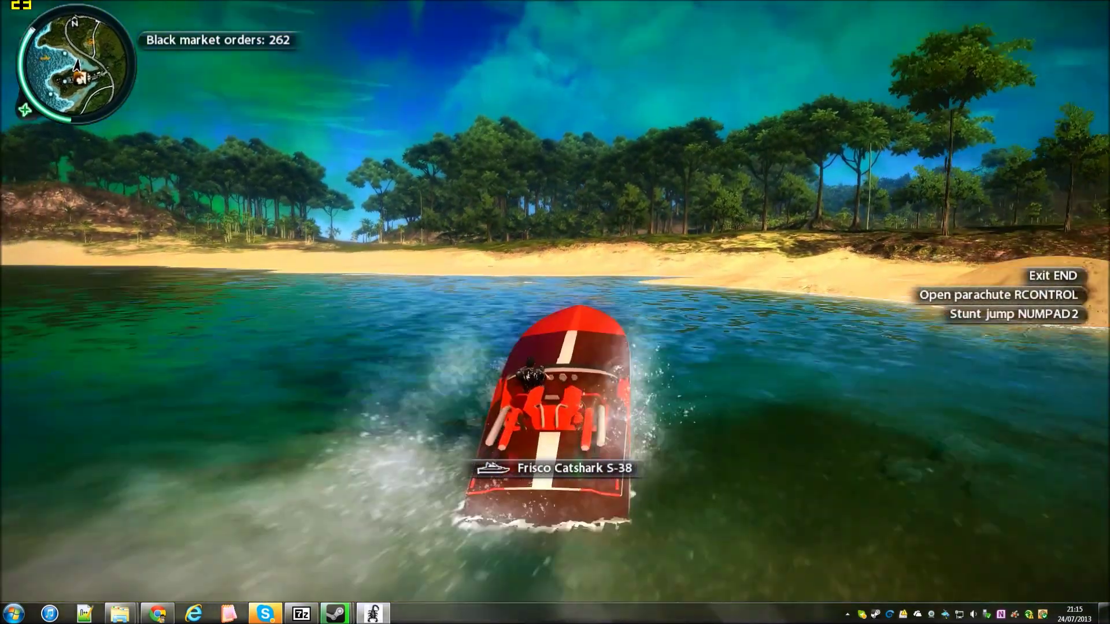
{"action": "key", "text": "w"}
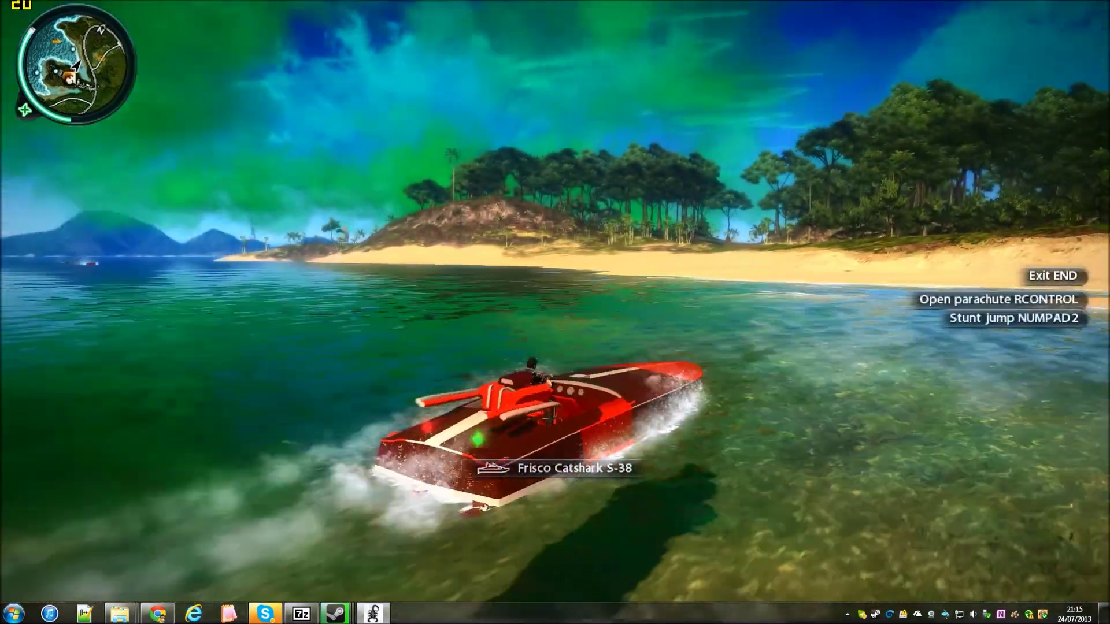
{"action": "key", "text": "w"}
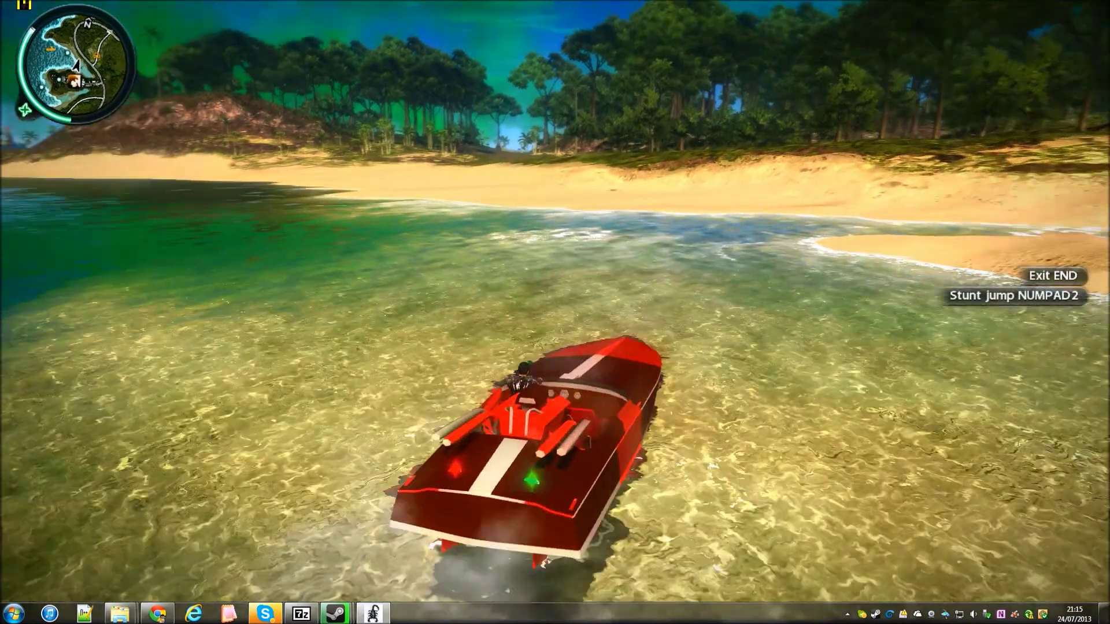
{"action": "key", "text": "w"}
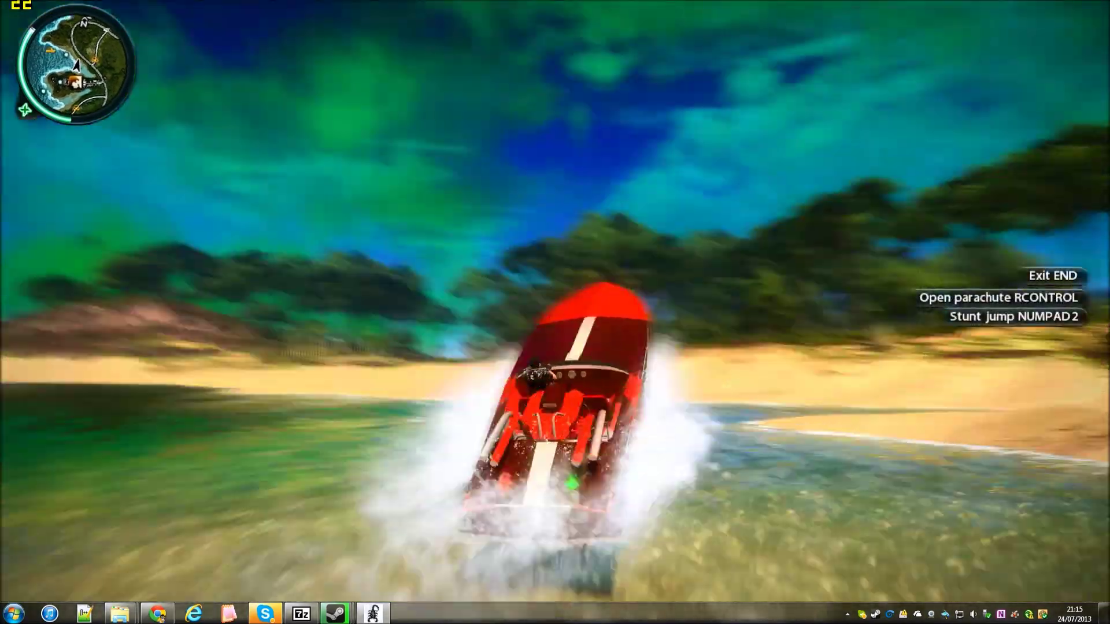
{"action": "key", "text": "w"}
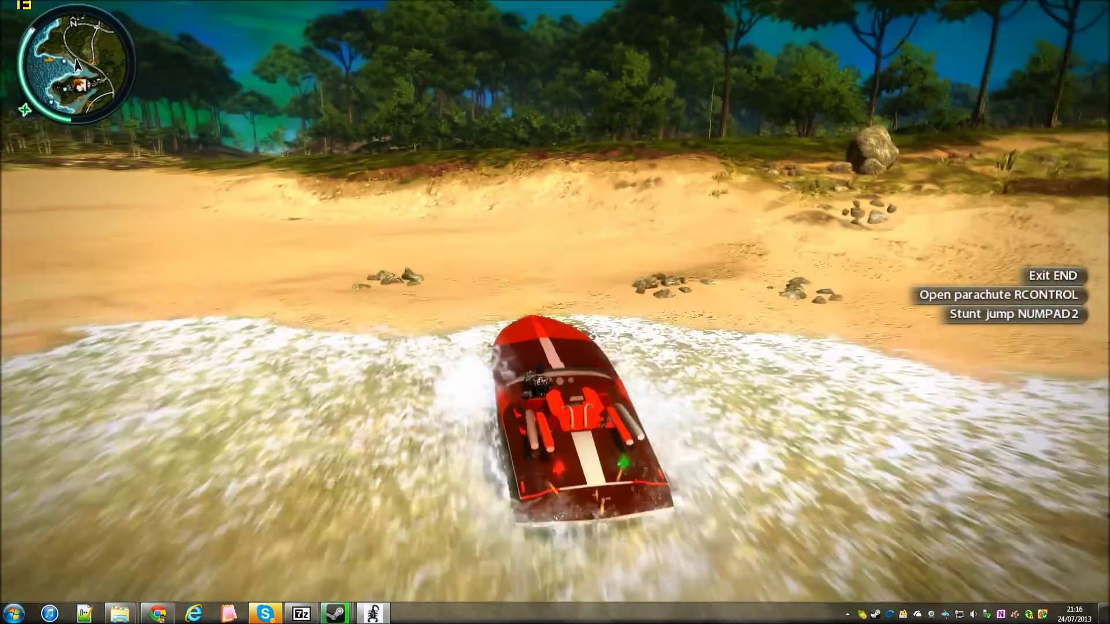
{"action": "key", "text": "w"}
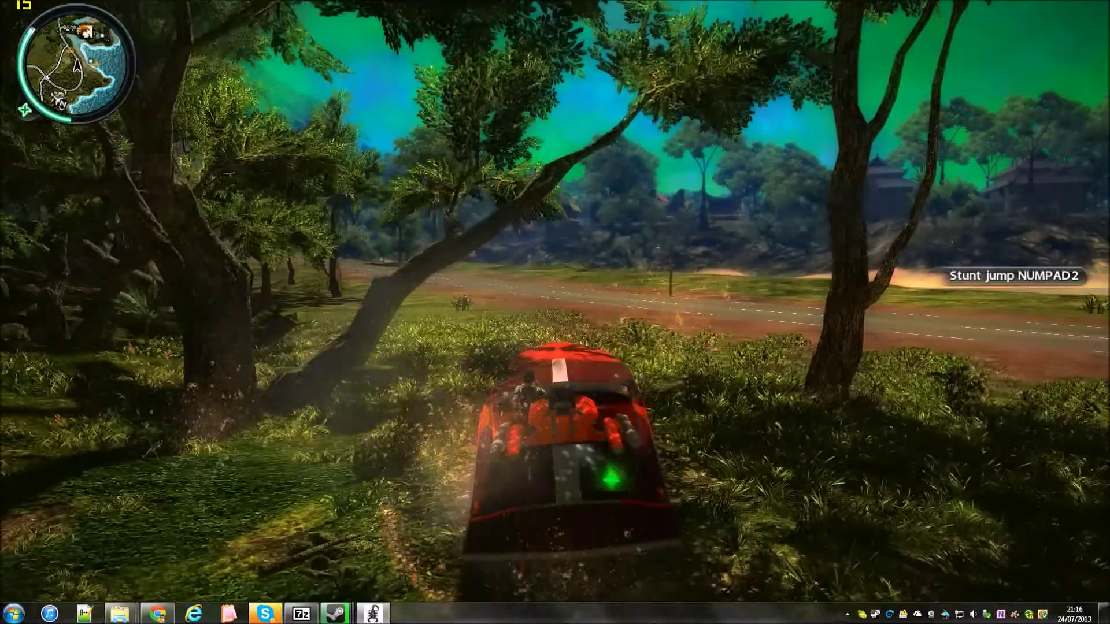
Step: Climb out onto the grass, pause, and exit Just Cause 2 to the Windows desktop
{"action": "key", "text": "End"}
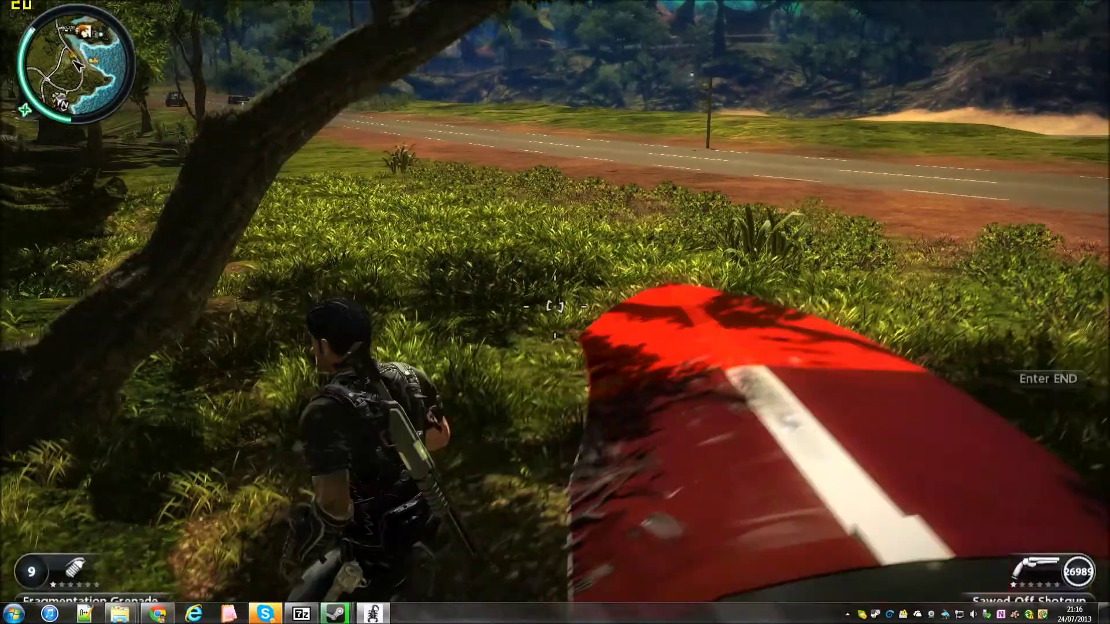
{"action": "key", "text": "Escape"}
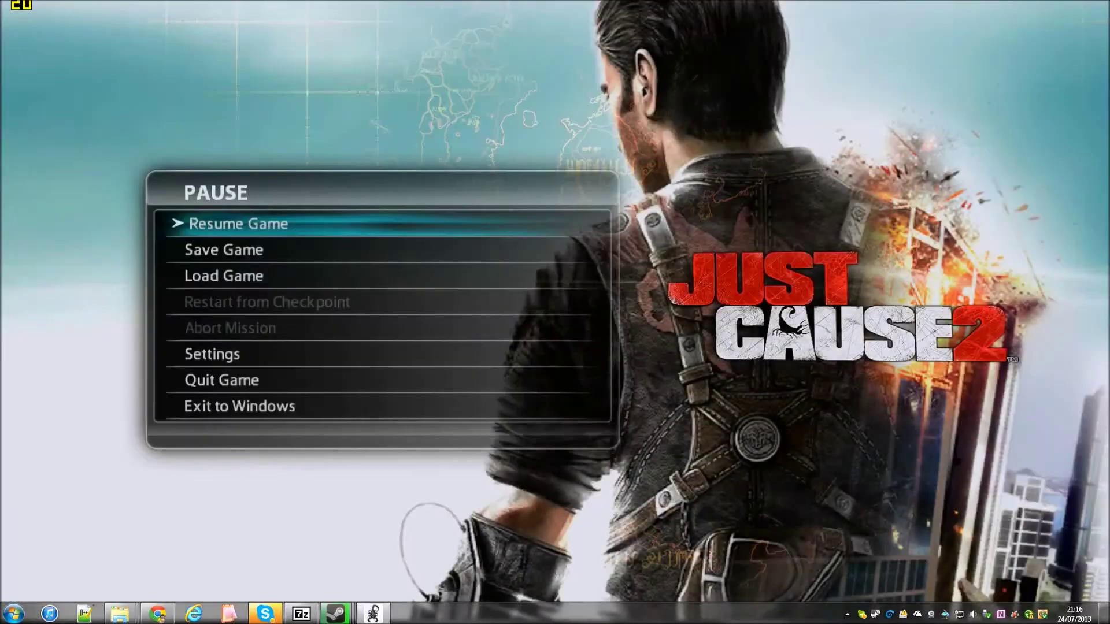
{"action": "key", "text": "super"}
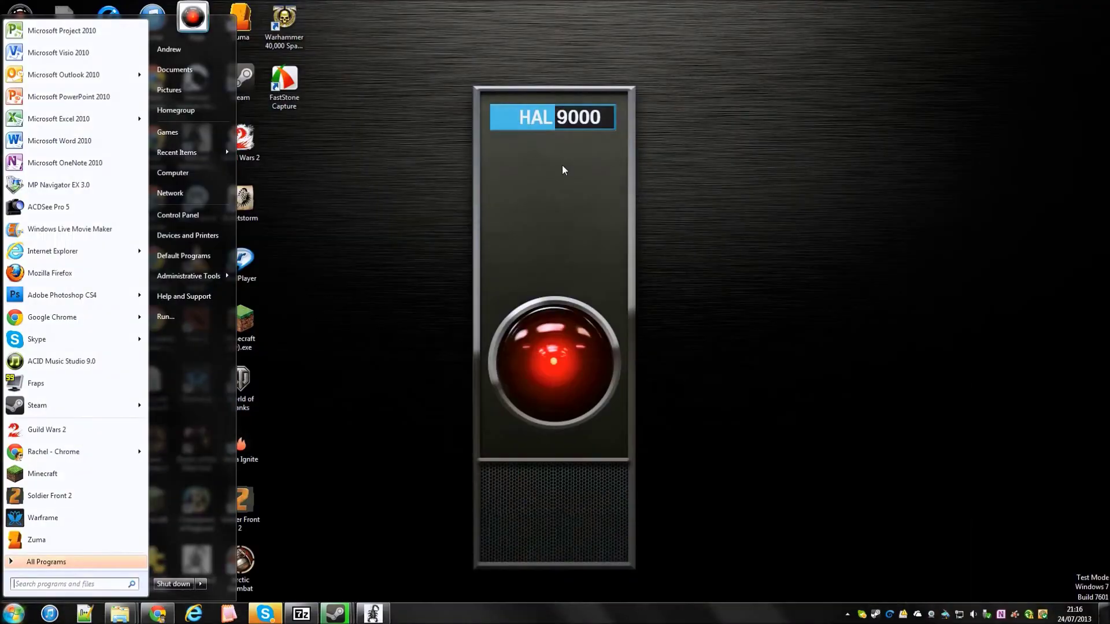
{"action": "key", "text": "Escape"}
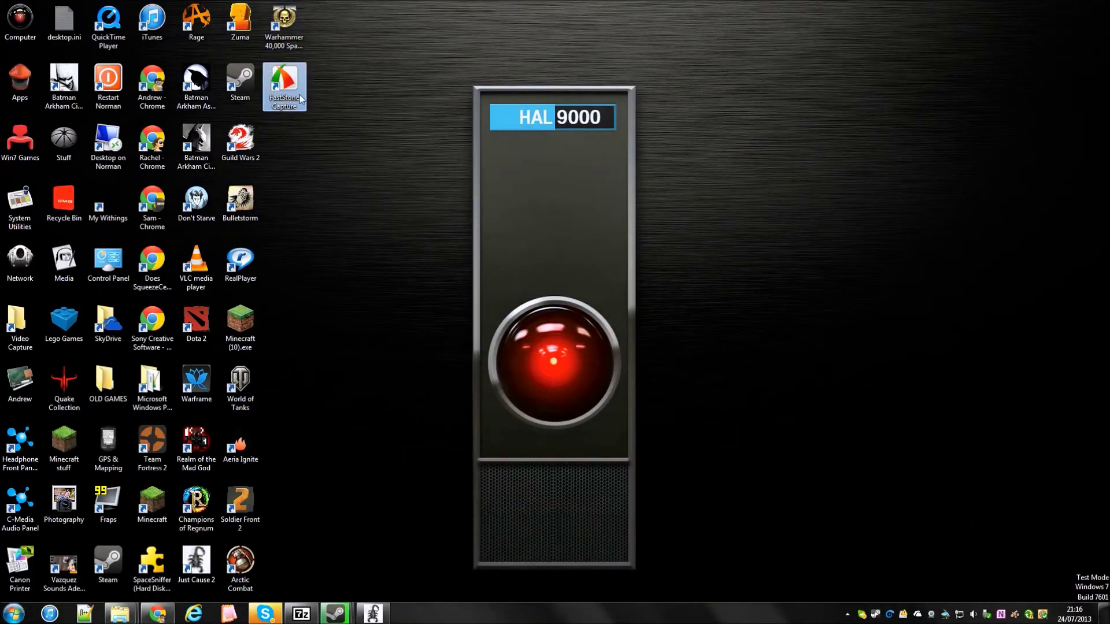